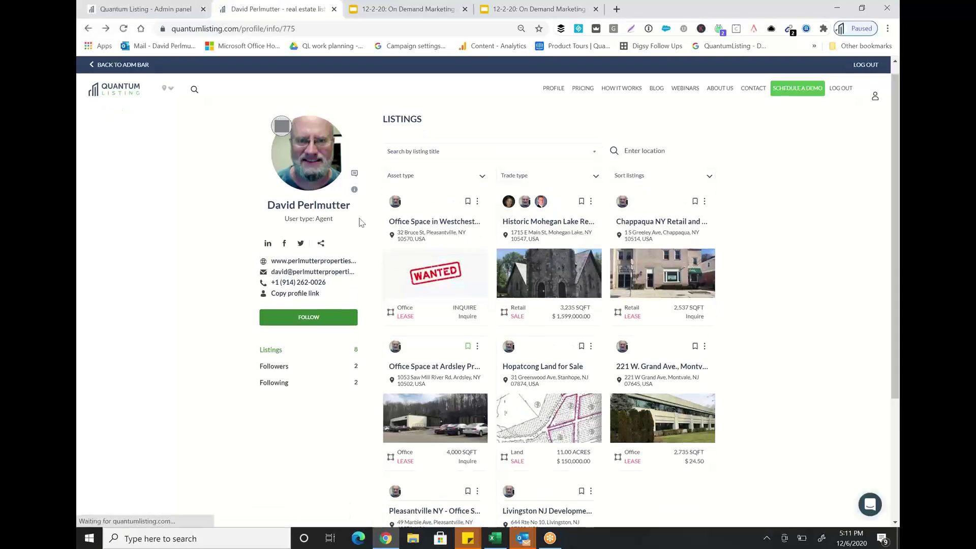
left_click(670, 222)
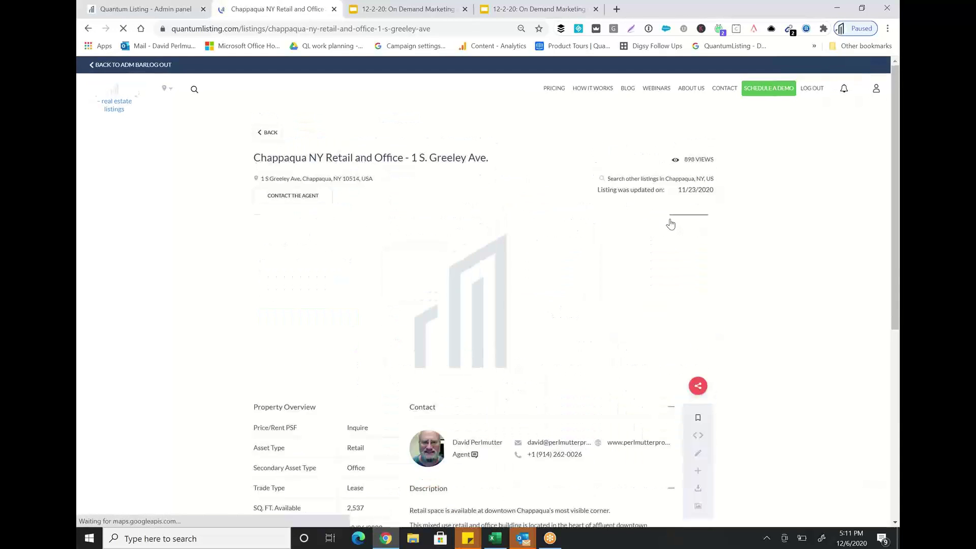
scroll(798, 418, "down", 4)
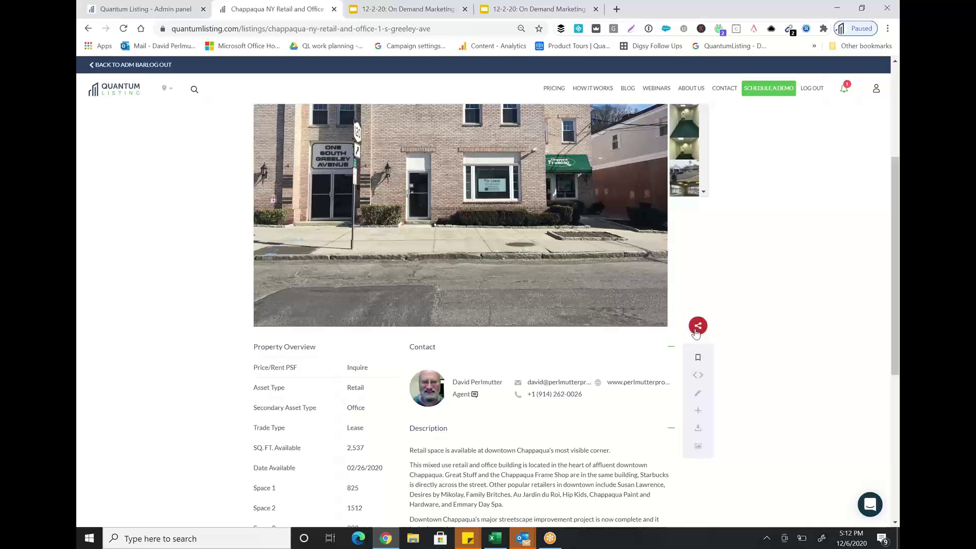
left_click(696, 331)
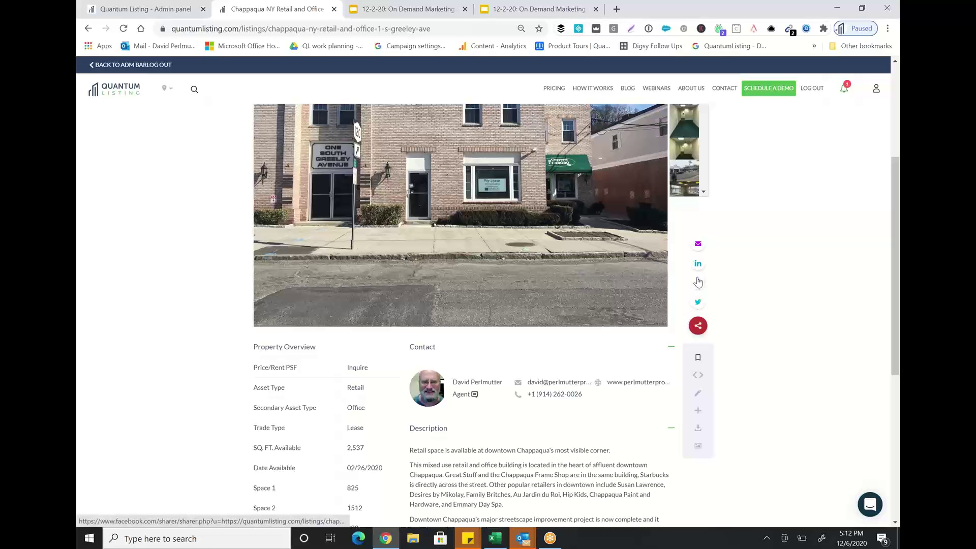
Start an email share with subject 'Example of email of your listing' and message 'Check out this listing!'.
left_click(697, 247)
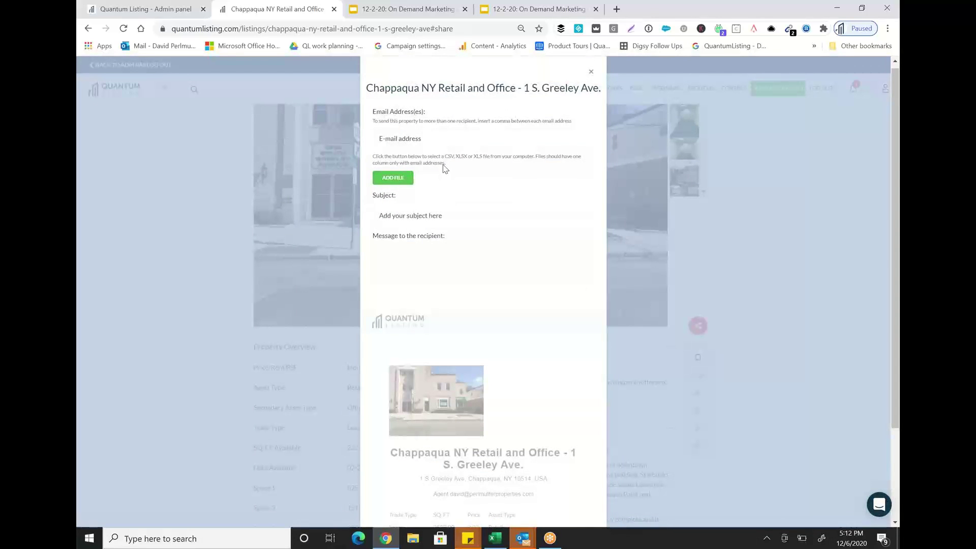
left_click(423, 215)
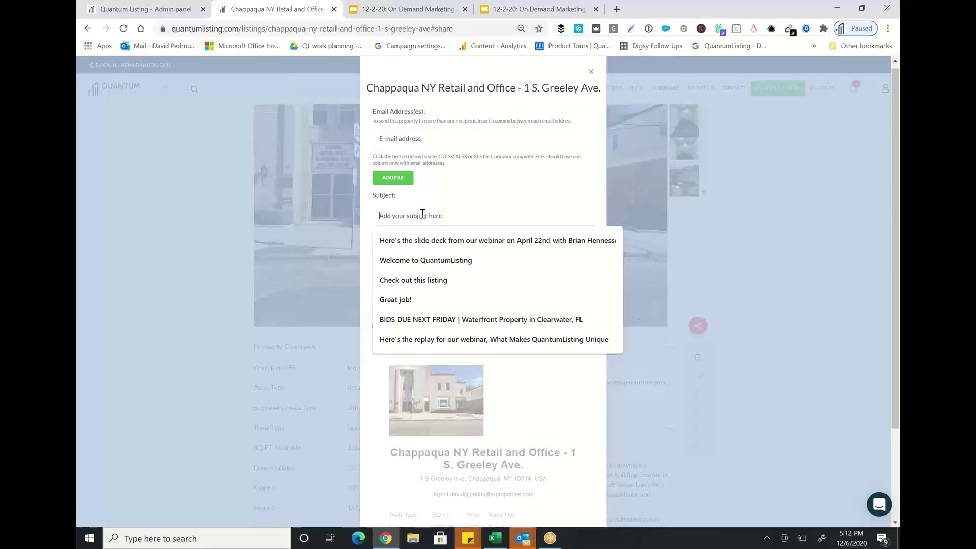
type("C")
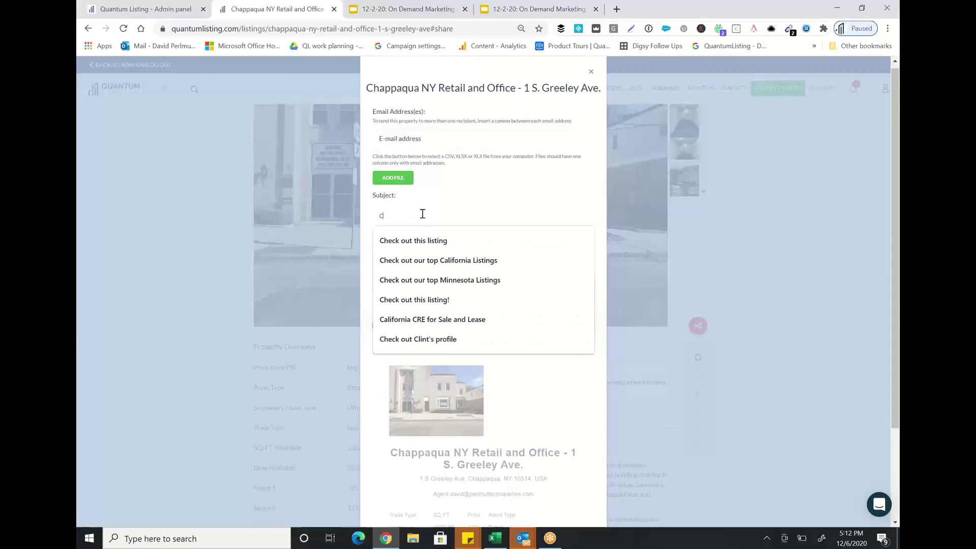
key("BackSpace")
type("Example of email of your listing")
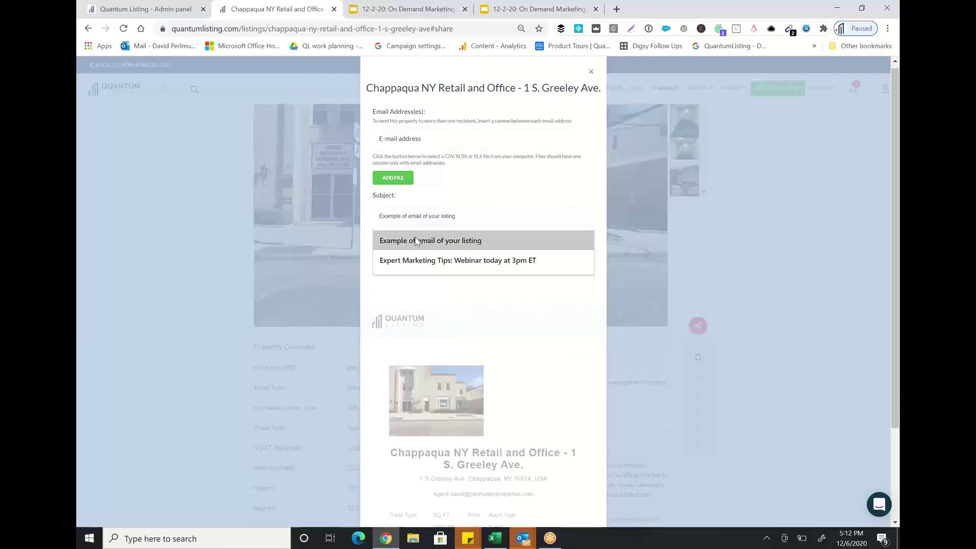
left_click(416, 241)
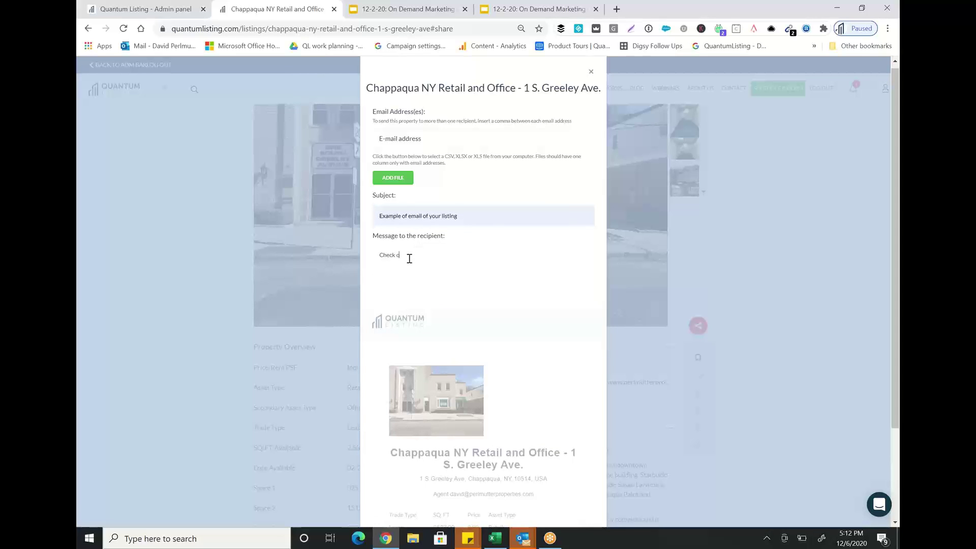
type("is listing!")
Fill in the two saved recipient e-mail addresses from autofill.
left_click(426, 137)
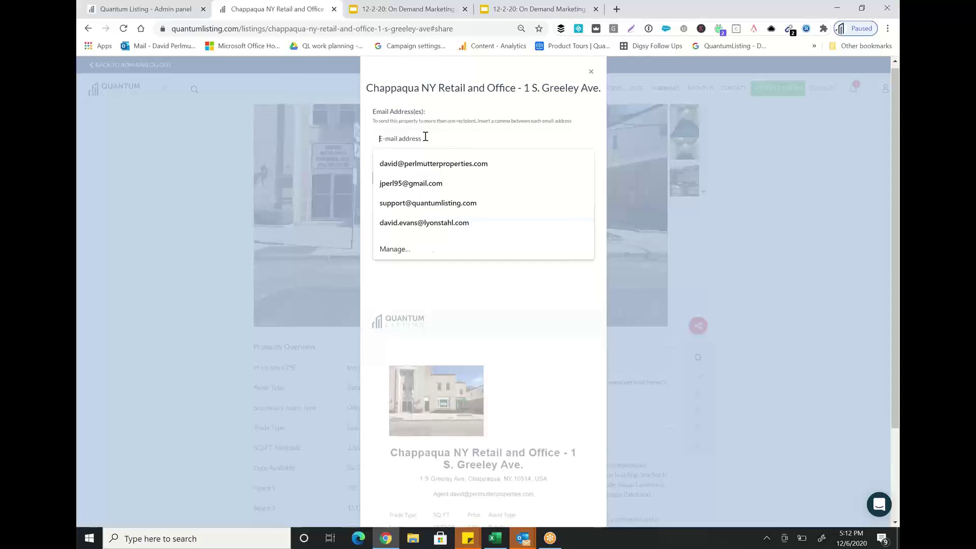
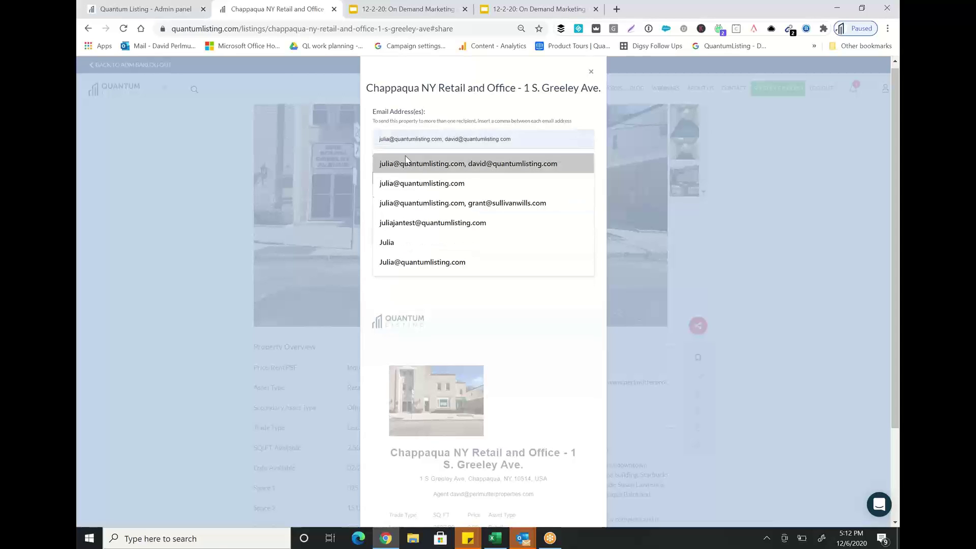
left_click(408, 162)
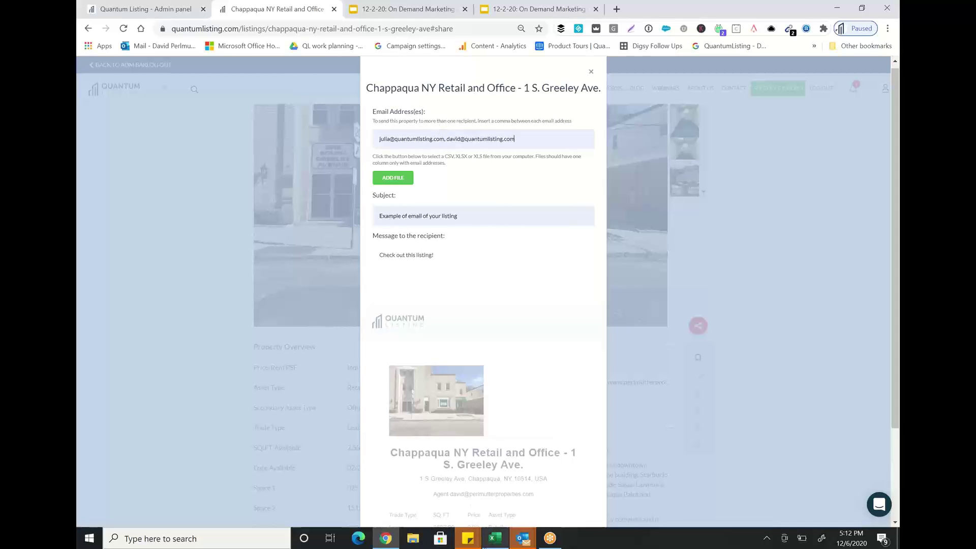
Create a new Excel workbook listing the two recipient e-mail addresses in column A.
left_click(494, 538)
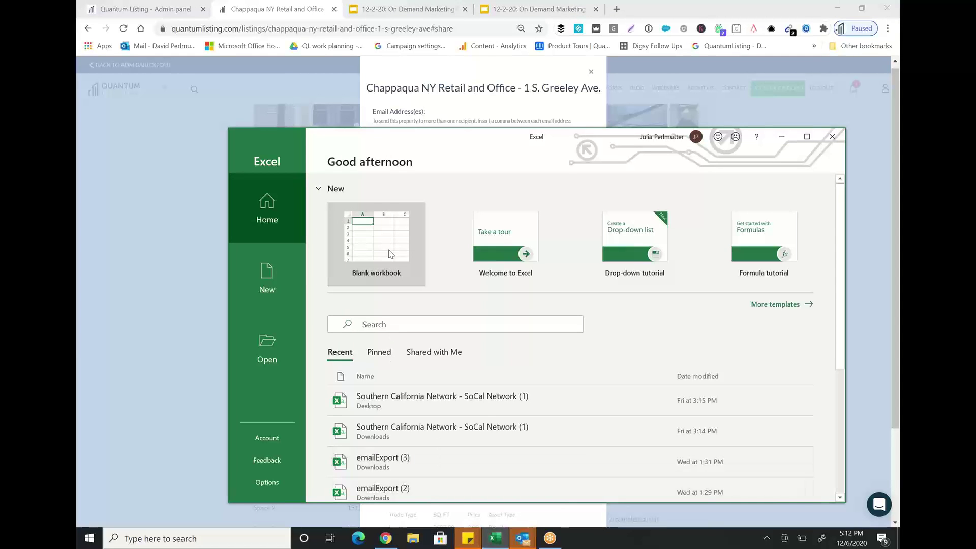
left_click(390, 246)
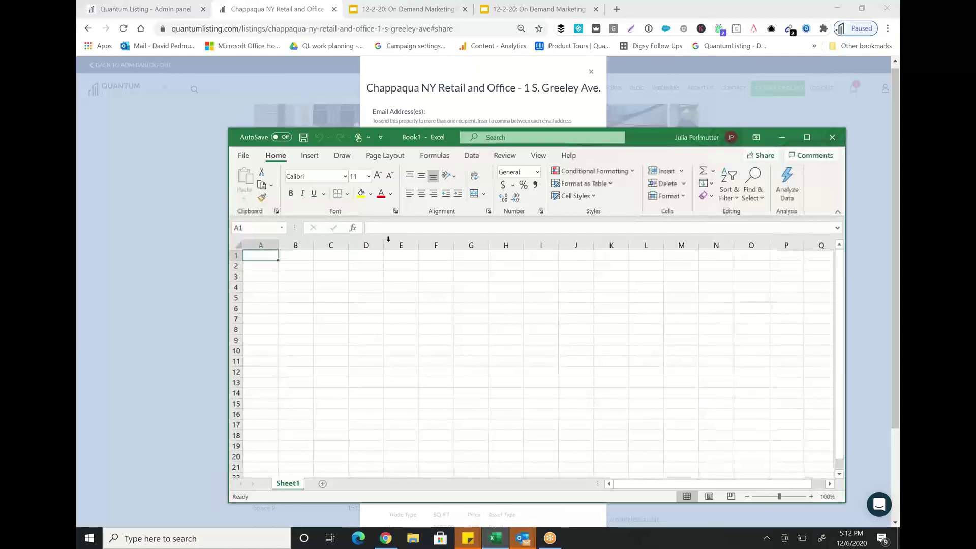
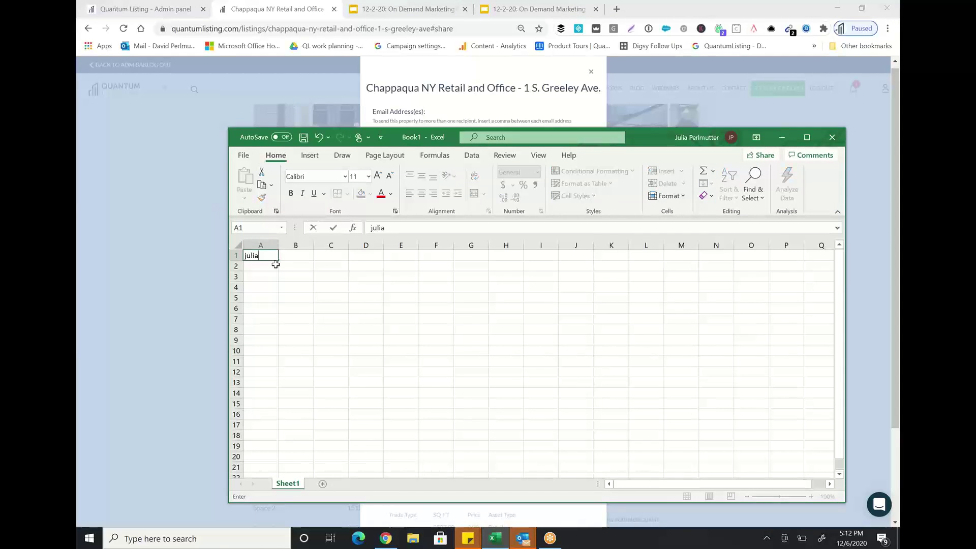
left_click(676, 18)
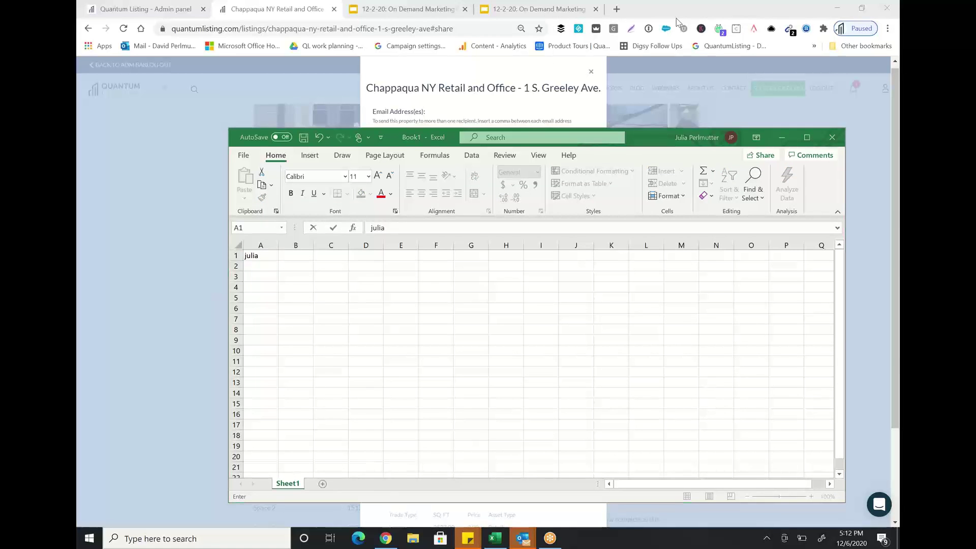
left_click(264, 255)
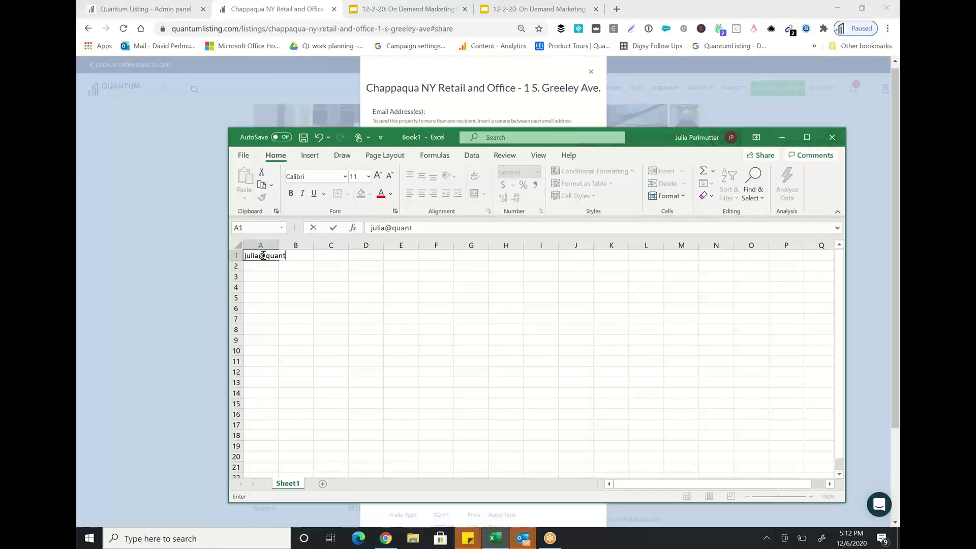
key("Return")
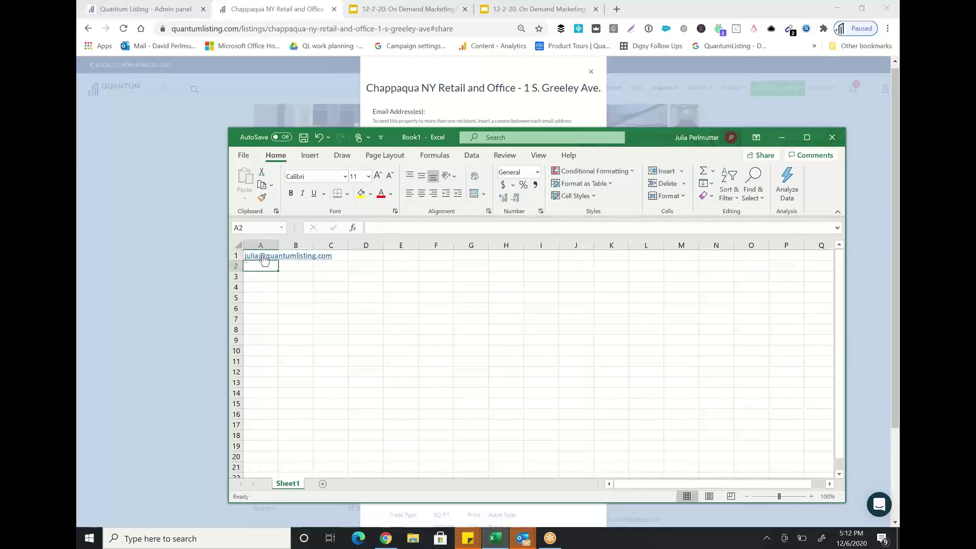
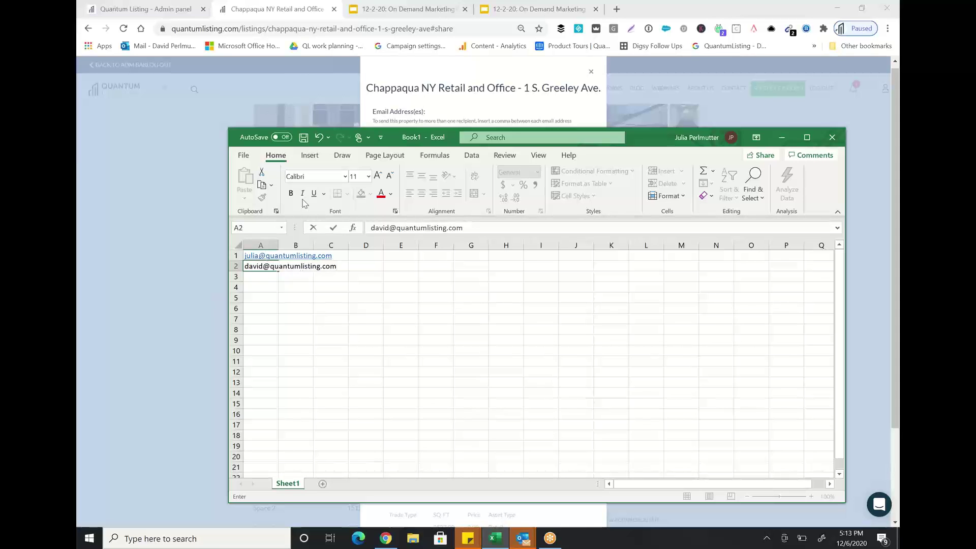
Save the workbook to the Desktop as 12.6.20.
left_click(304, 137)
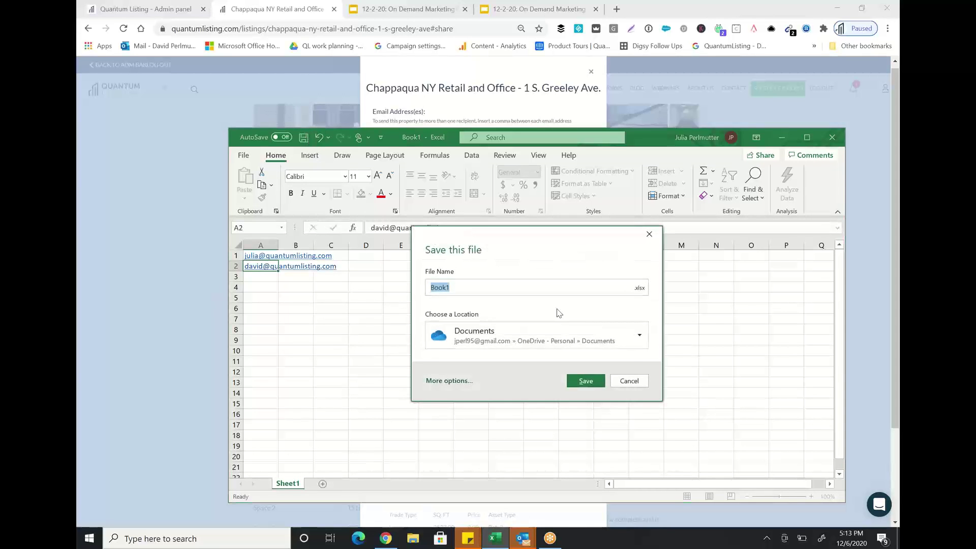
left_click(638, 335)
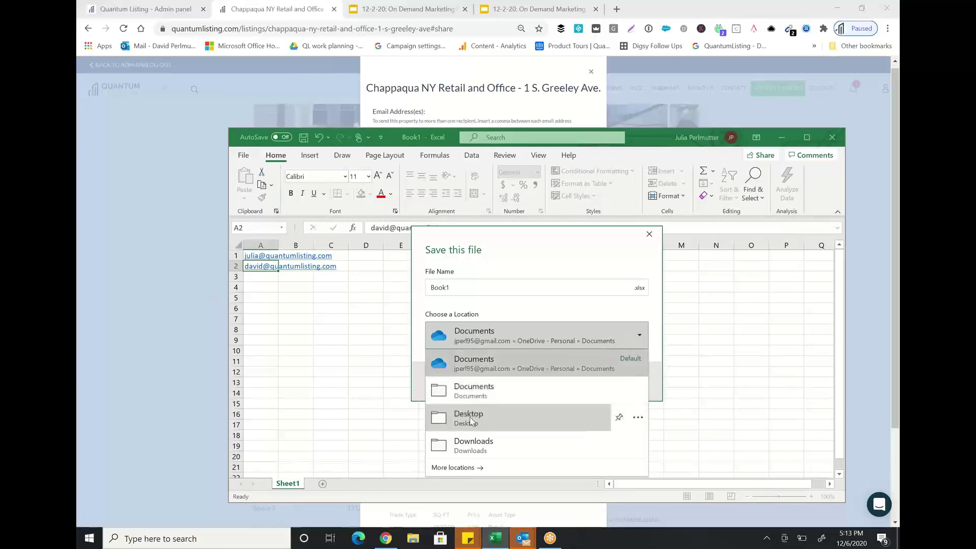
left_click(469, 418)
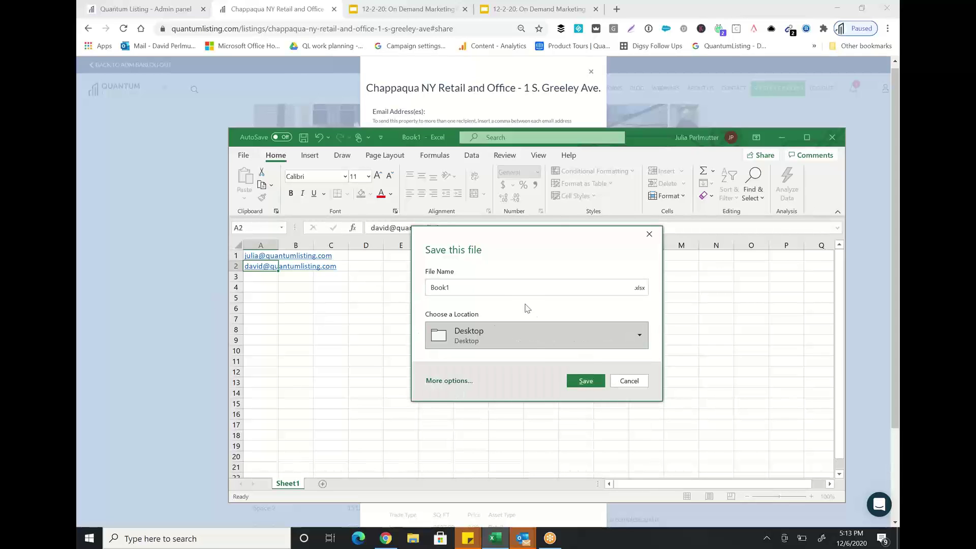
left_click(516, 289)
type("12.6.20")
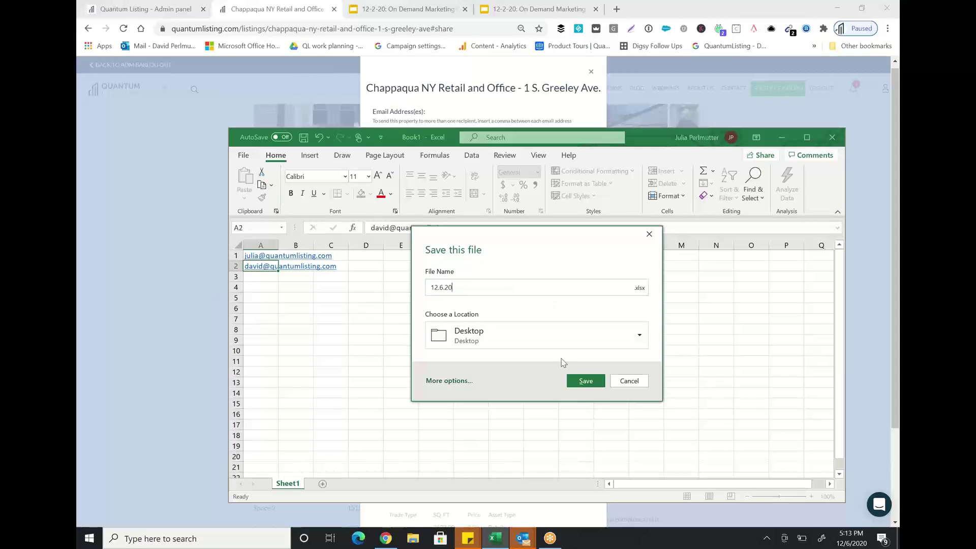
left_click(585, 381)
Clear the typed recipient addresses from the listing's email share form.
left_click(428, 110)
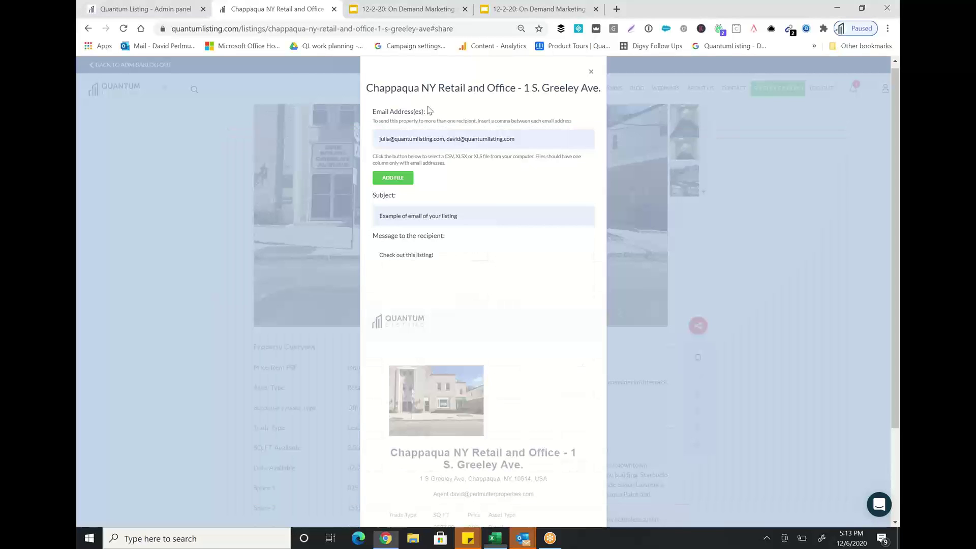
triple_click(486, 139)
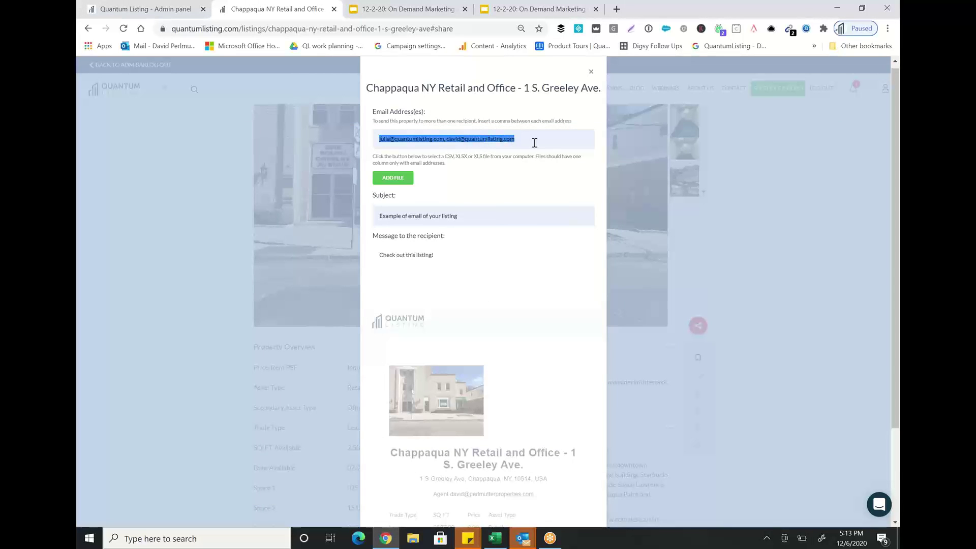
key("BackSpace")
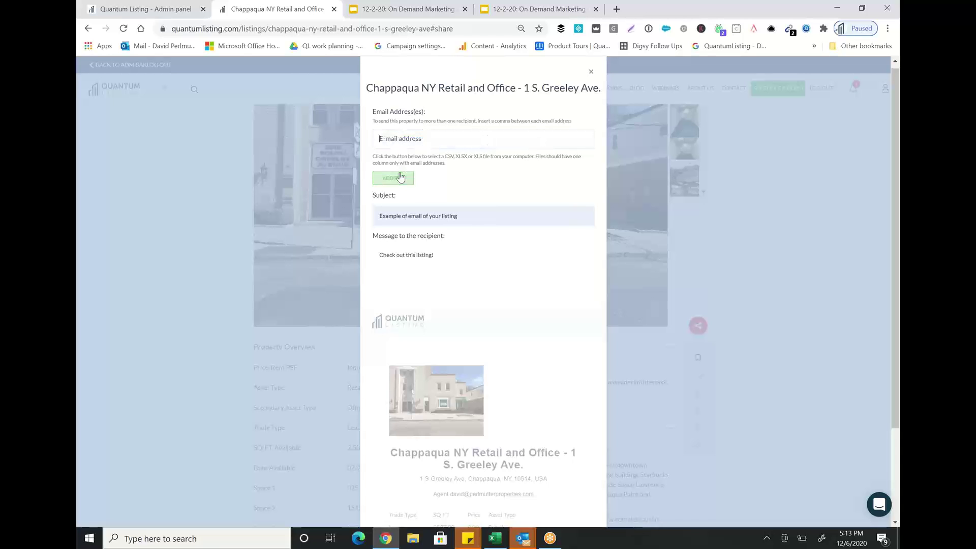
Attach 12.6.20.XLSX from the Desktop as the recipient list and send the listing email.
left_click(400, 178)
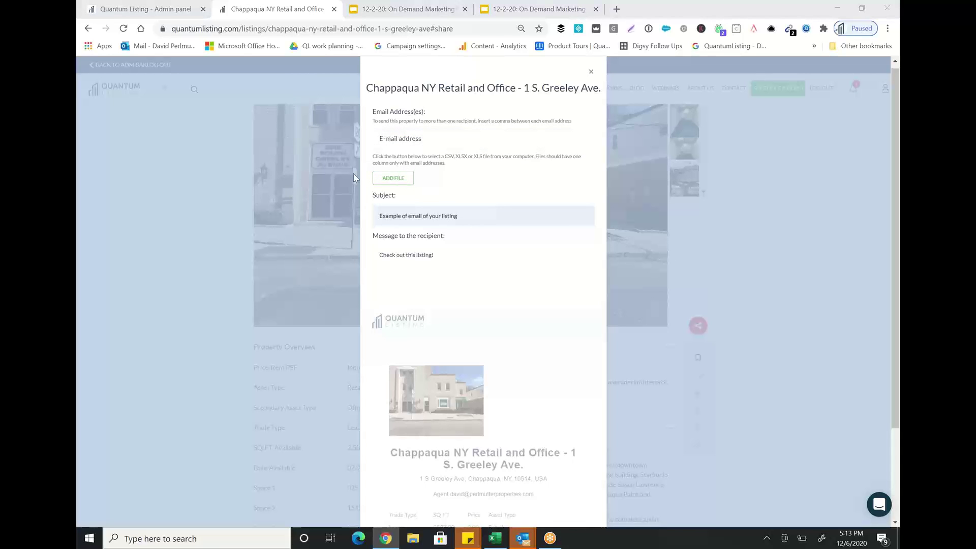
left_click(120, 84)
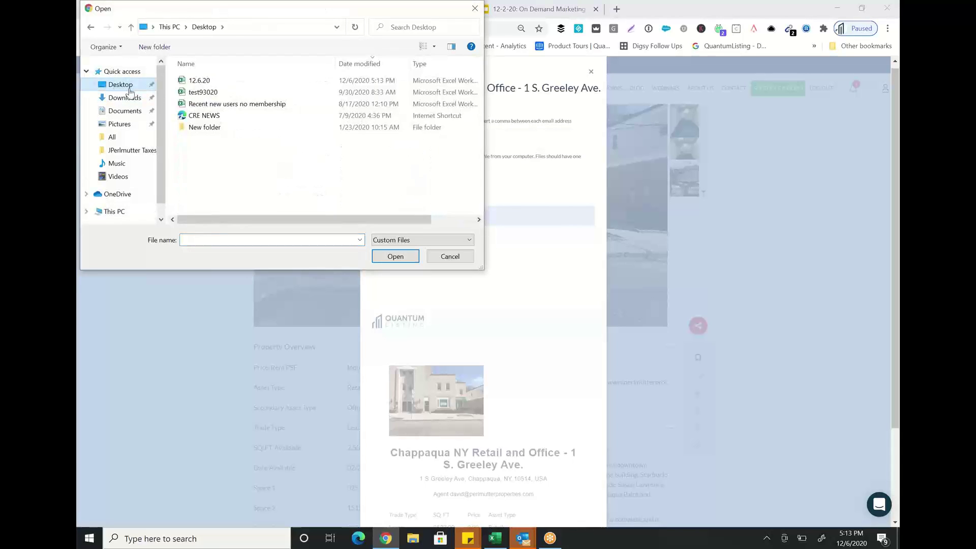
left_click(219, 83)
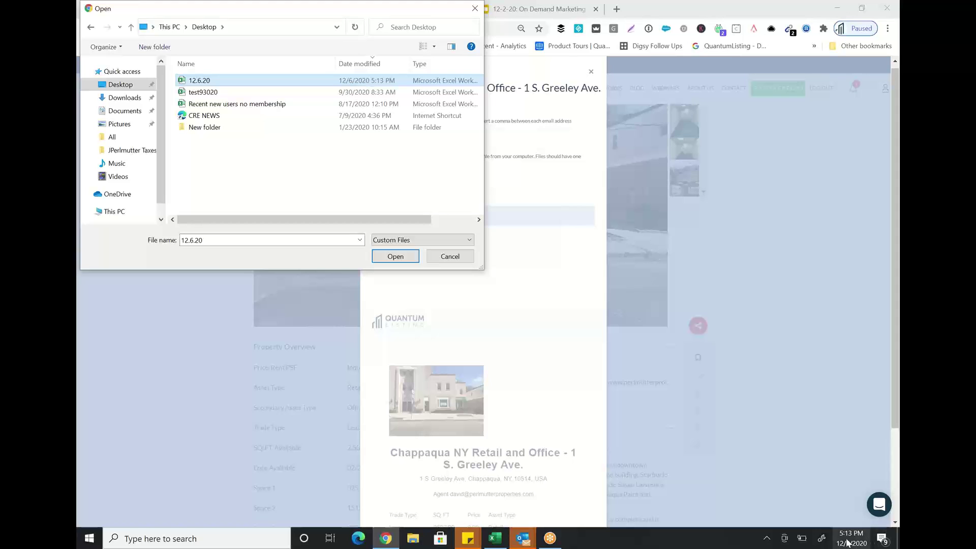
left_click(396, 257)
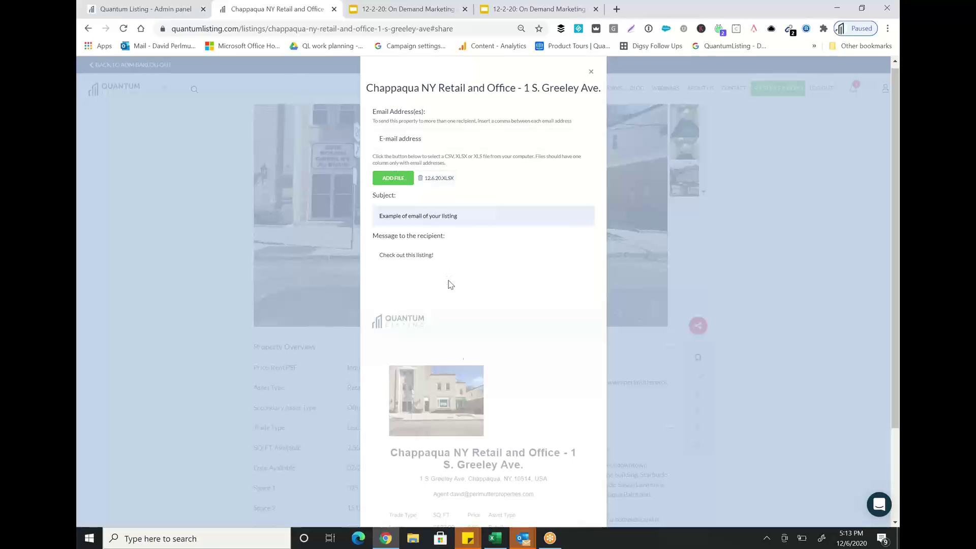
scroll(460, 351, "down", 2)
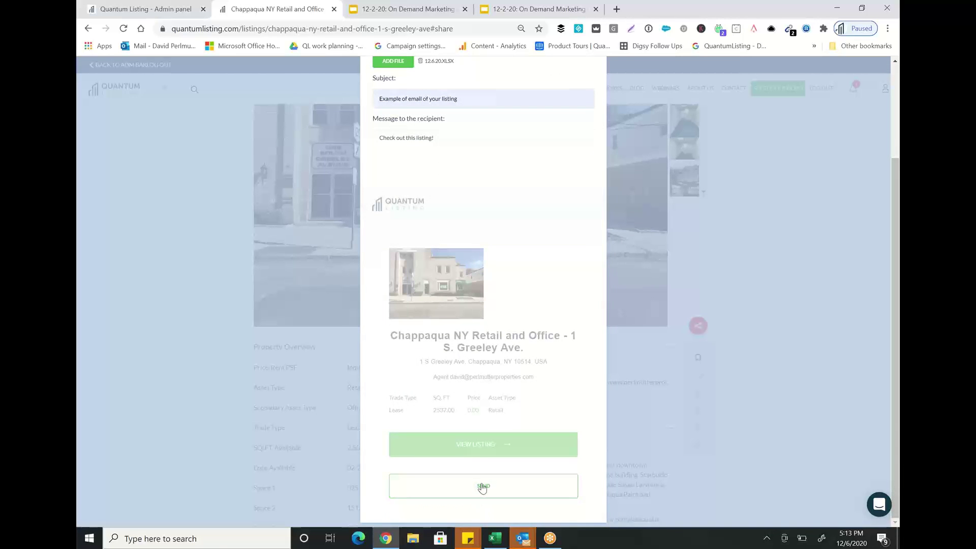
left_click(482, 487)
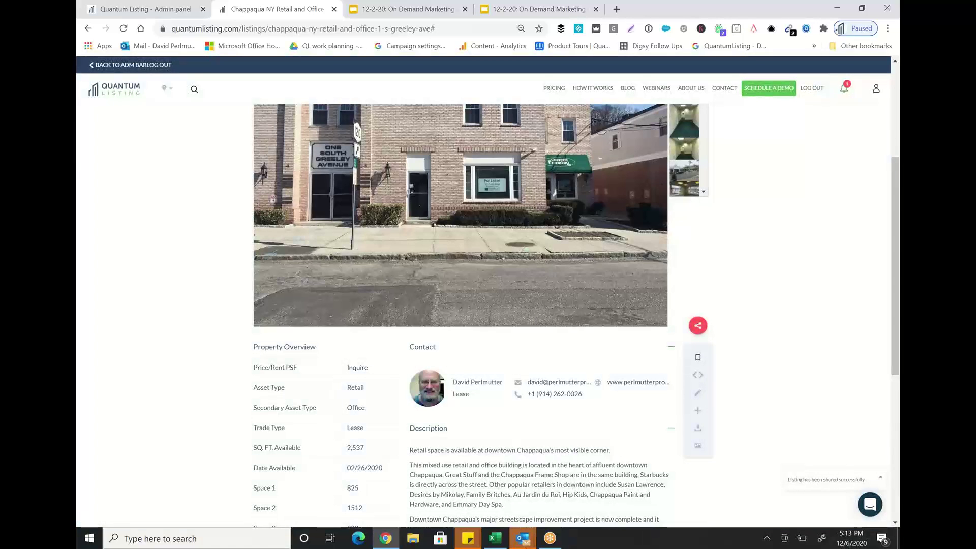
mouse_move(522, 538)
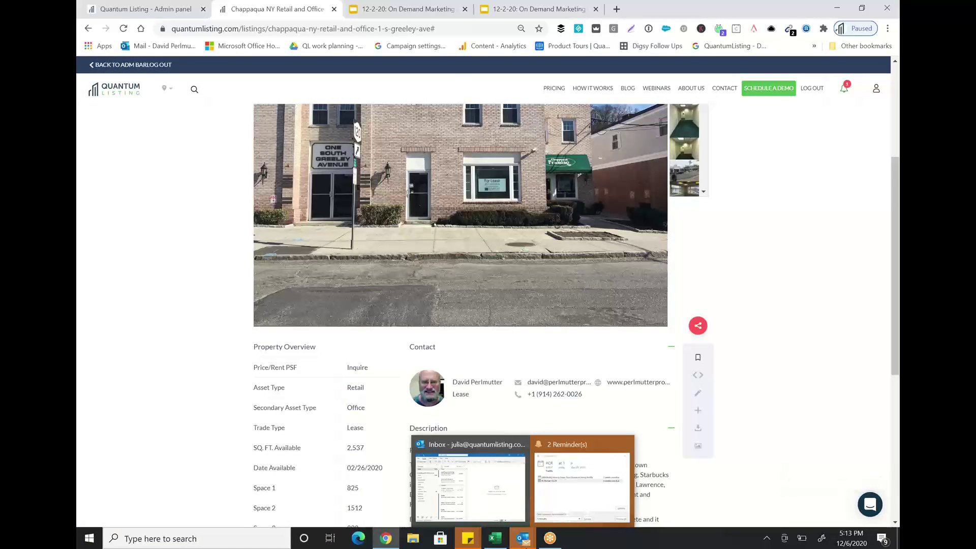
Open the 5:14 PM 'Example of email of your listing' email in Outlook and download its pictures.
left_click(471, 483)
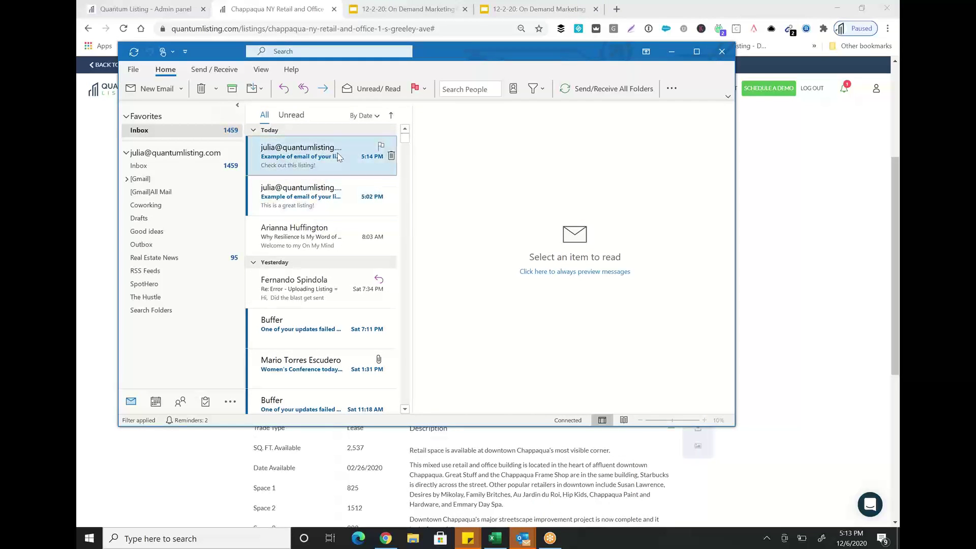
left_click(338, 157)
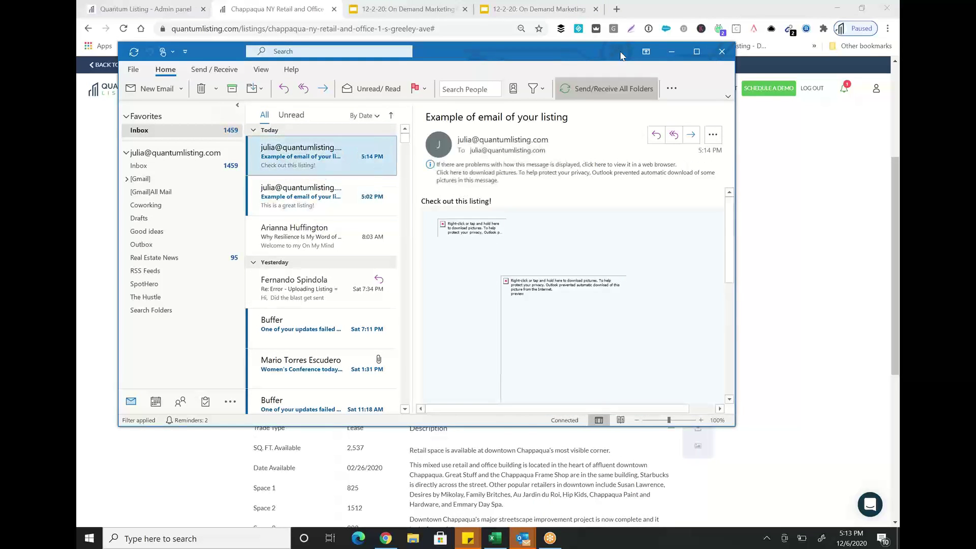
left_click_drag(621, 55, 530, 68)
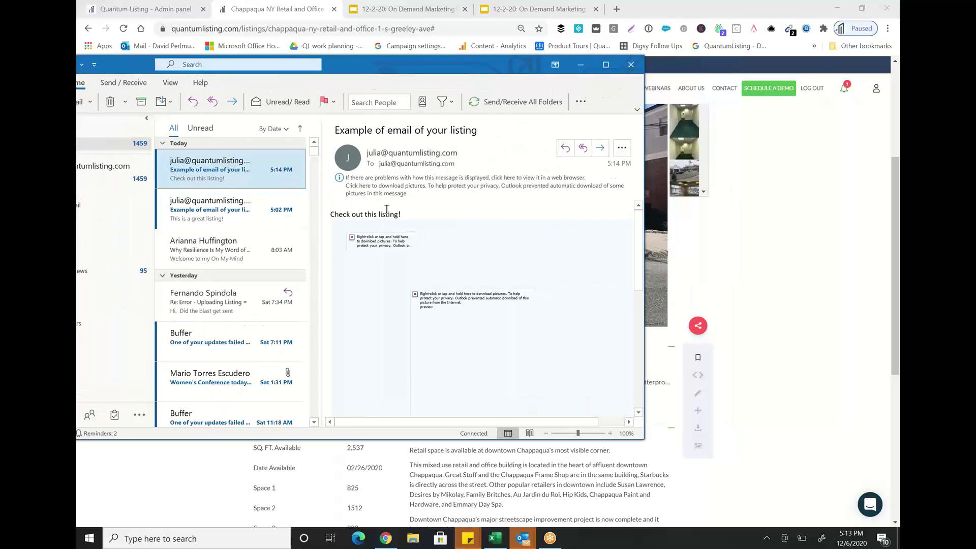
left_click(344, 180)
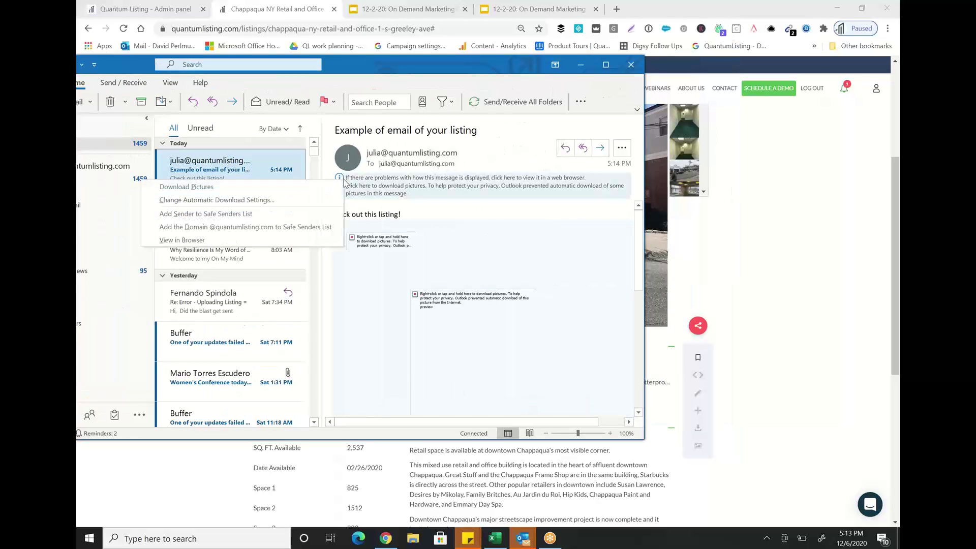
left_click(255, 186)
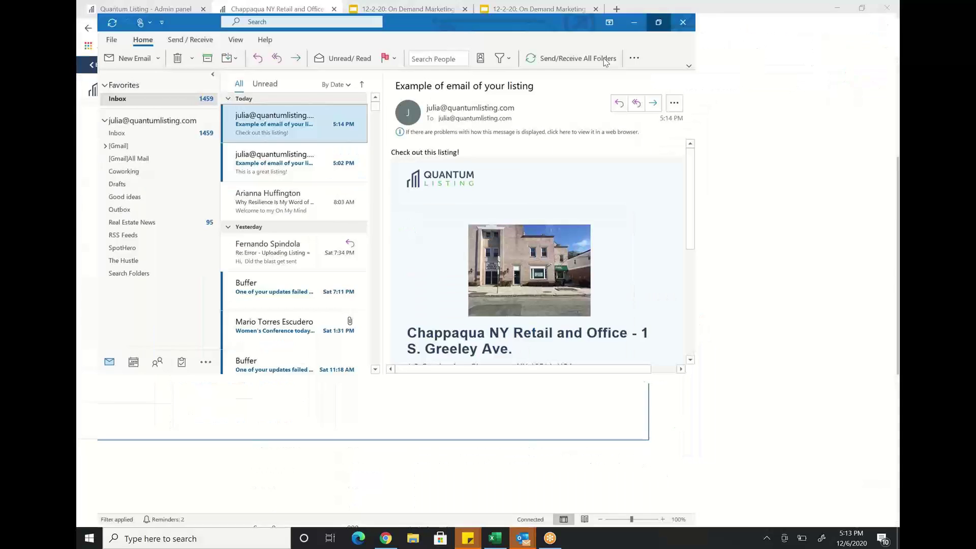
Maximize Outlook and follow the email's link to the full Chappaqua listing.
left_click(606, 64)
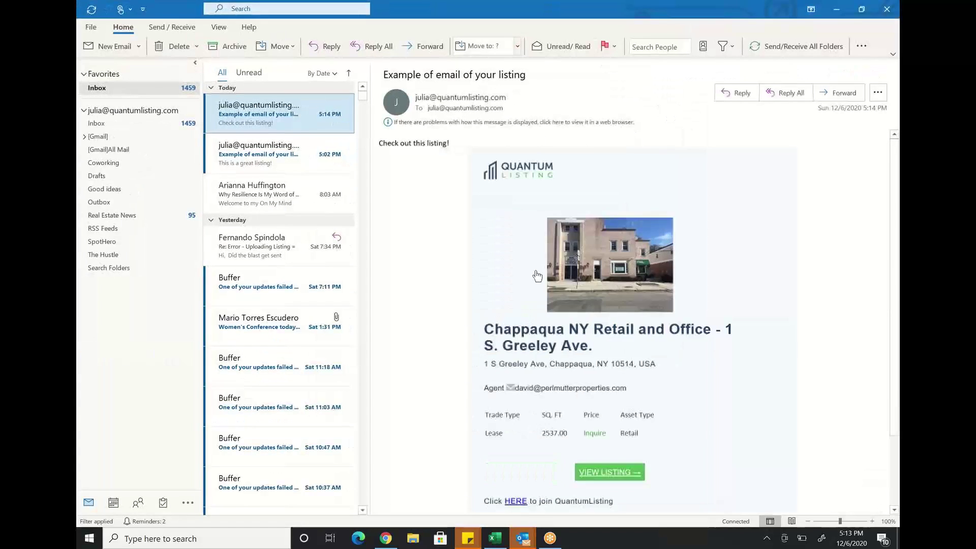
left_click_drag(596, 5, 204, 9)
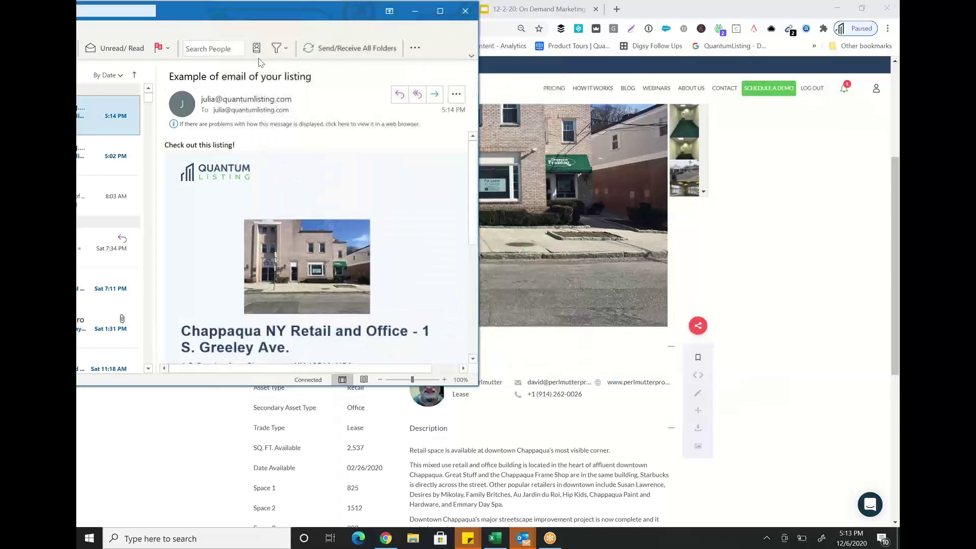
left_click(440, 10)
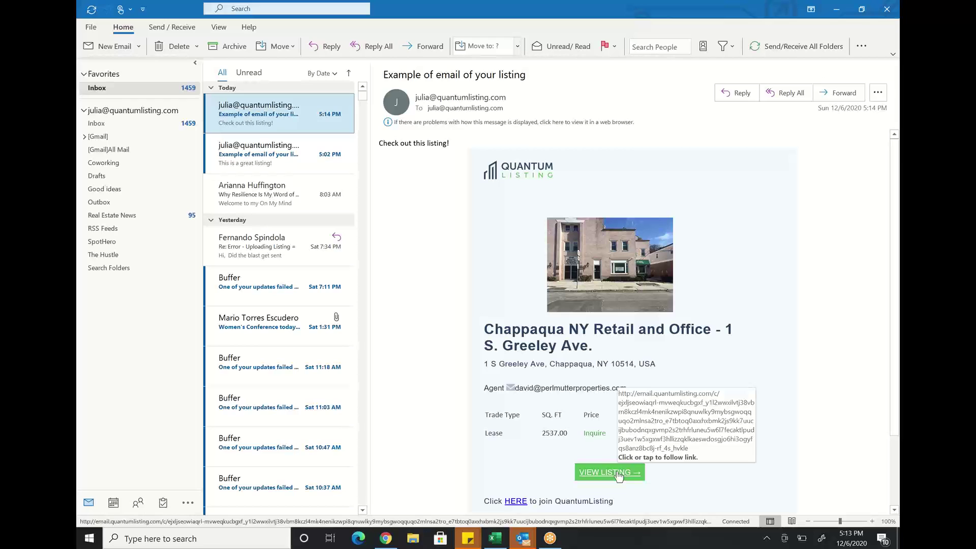
left_click(617, 473)
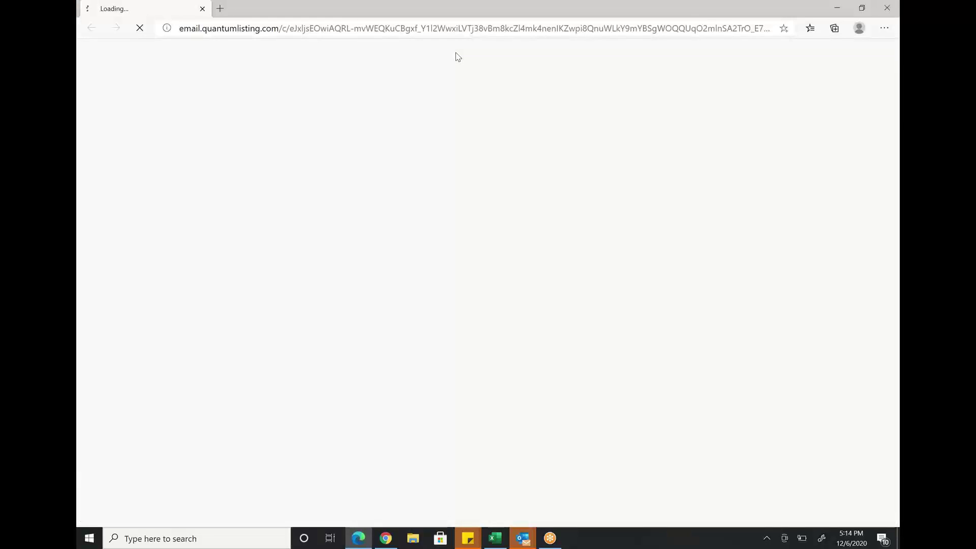
double_click(572, 15)
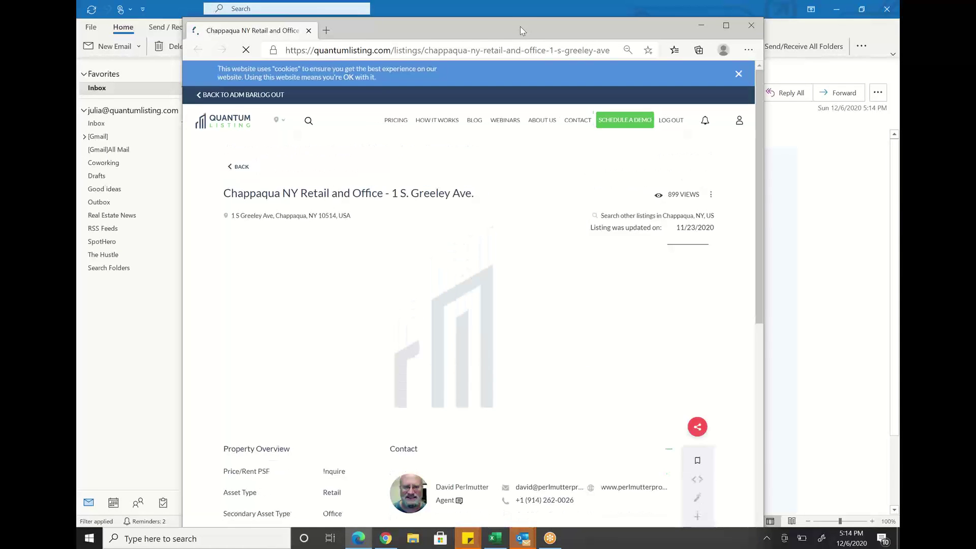
left_click_drag(520, 27, 478, 33)
left_click_drag(352, 59, 527, 10)
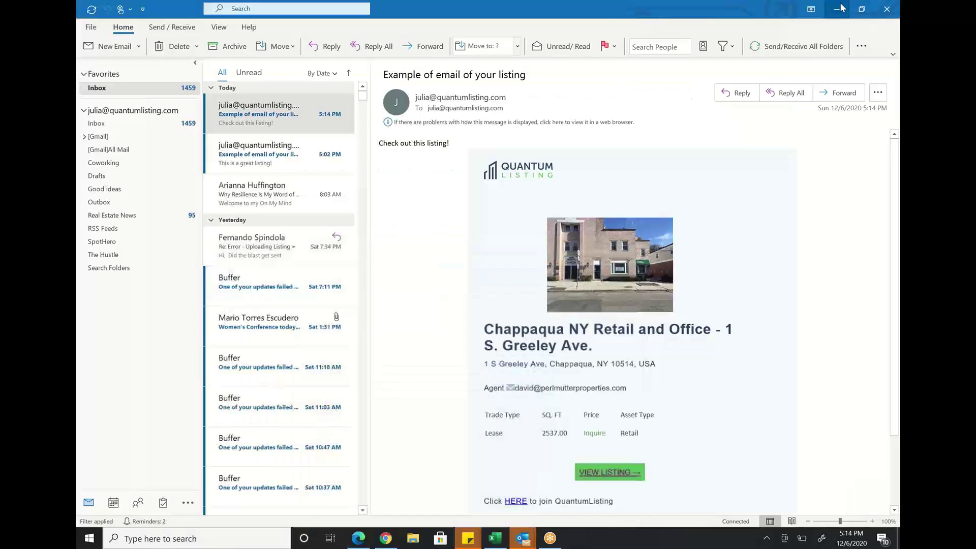
left_click(836, 8)
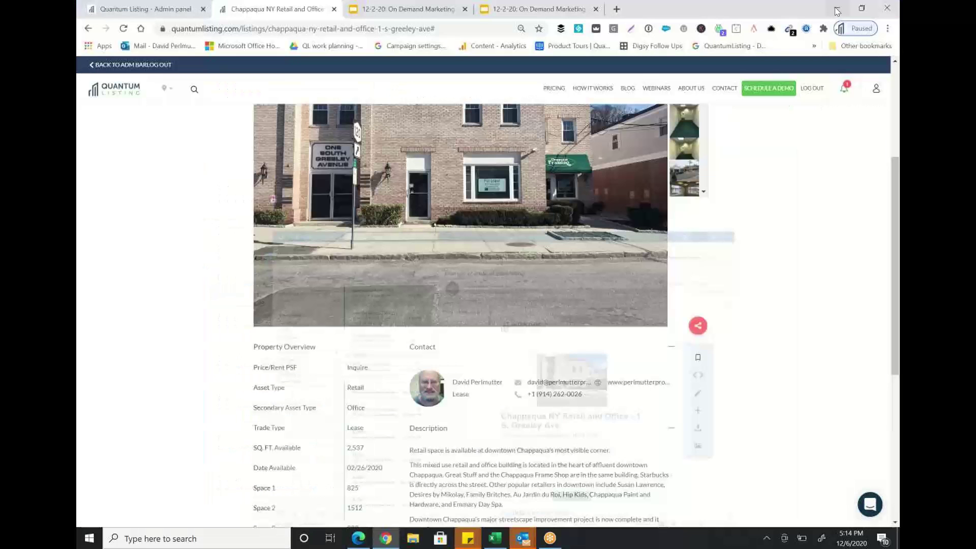
Return to the Chappaqua listing and show Email Blasts plans in the Payments and Marketing Center.
left_click(837, 9)
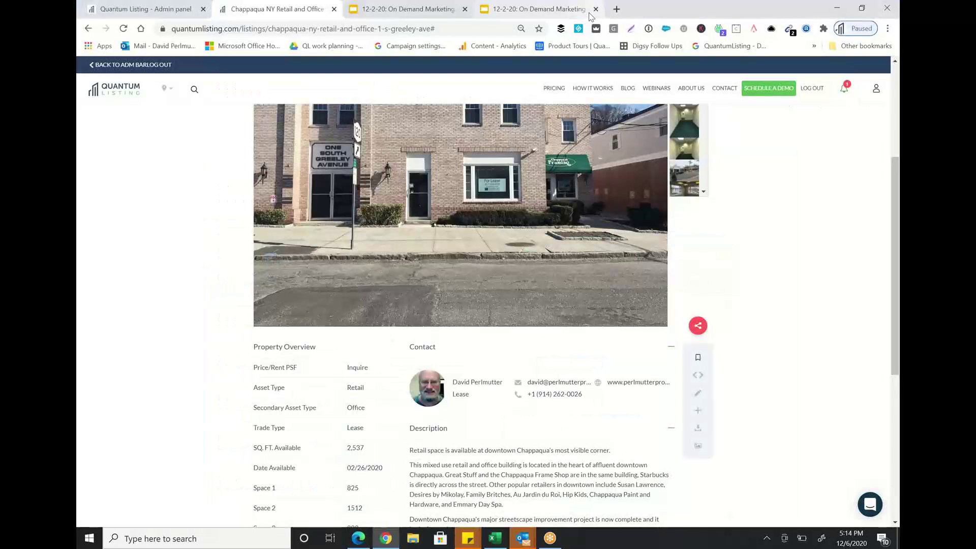
left_click(552, 10)
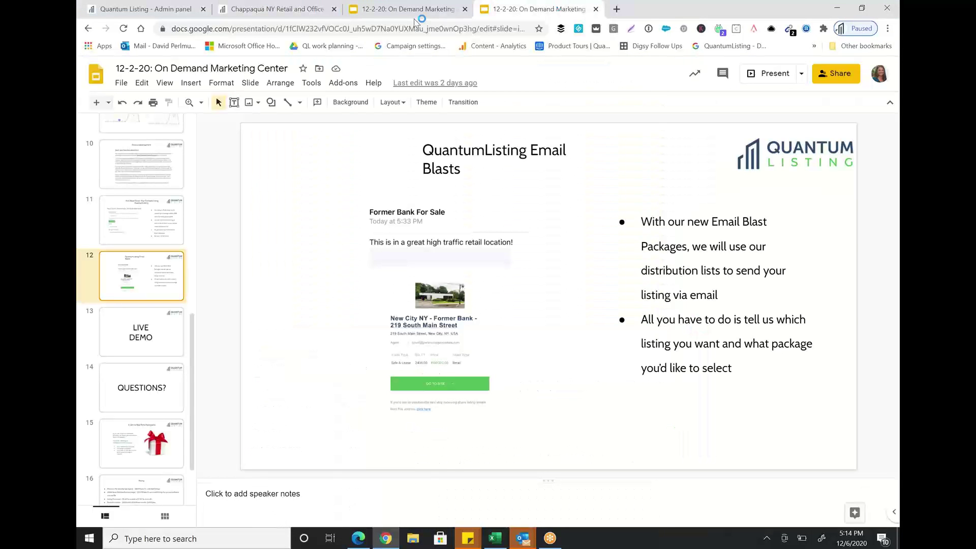
left_click(293, 8)
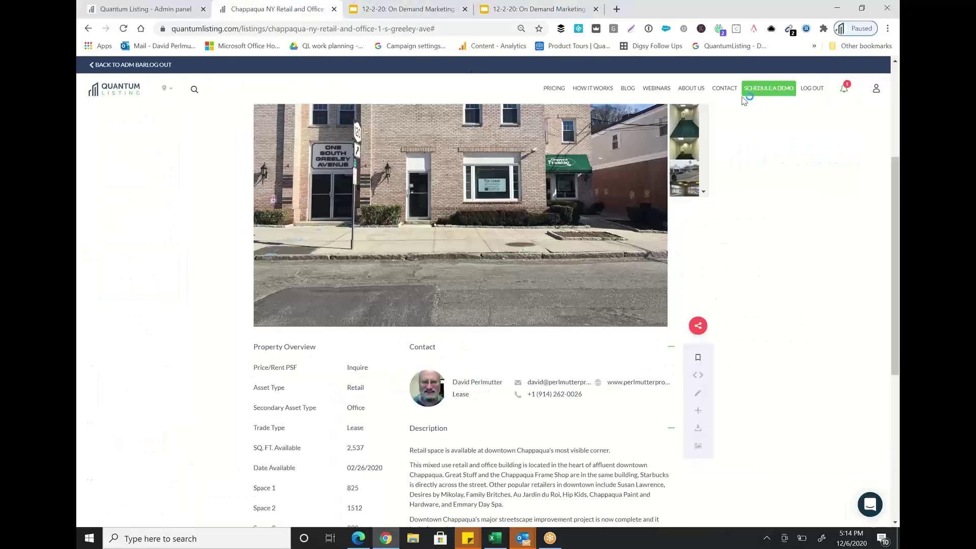
left_click(886, 96)
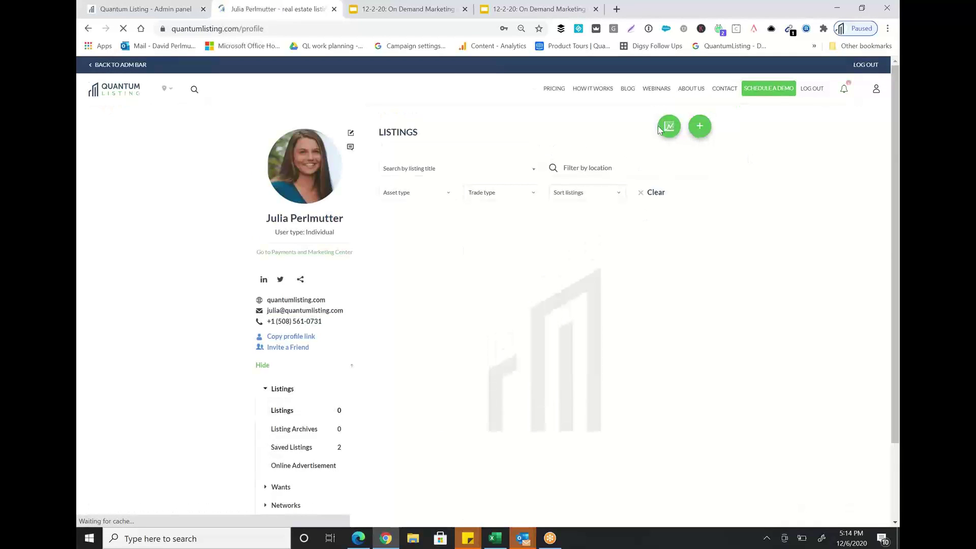
left_click(675, 131)
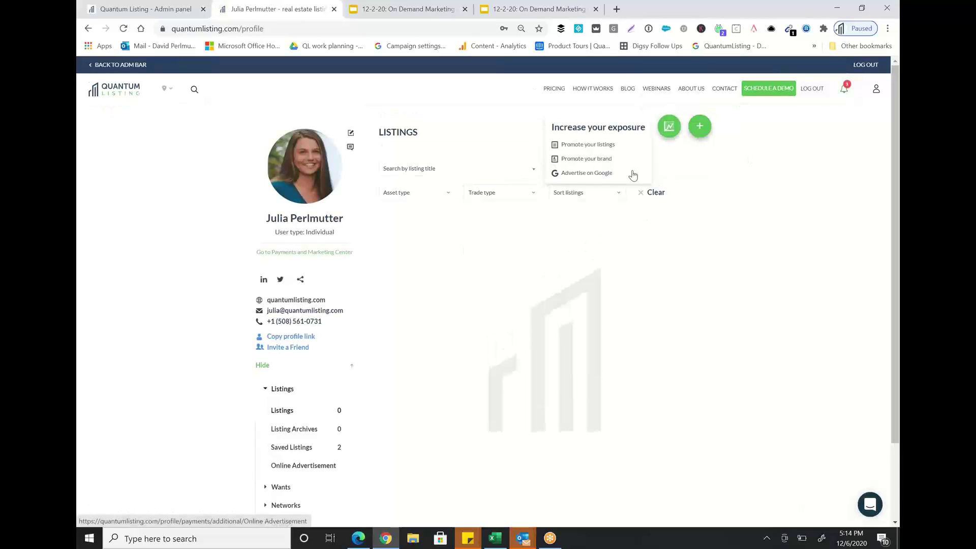
left_click(278, 253)
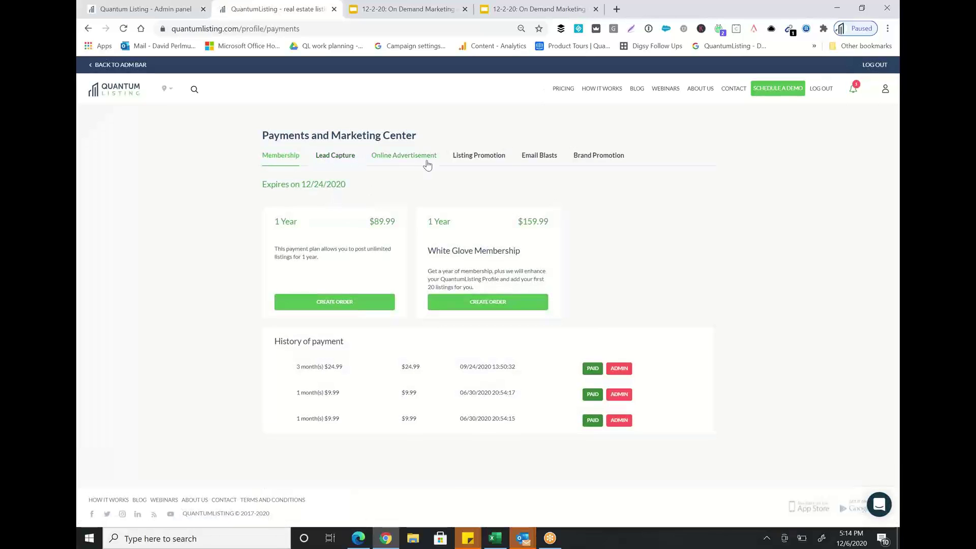
left_click(540, 164)
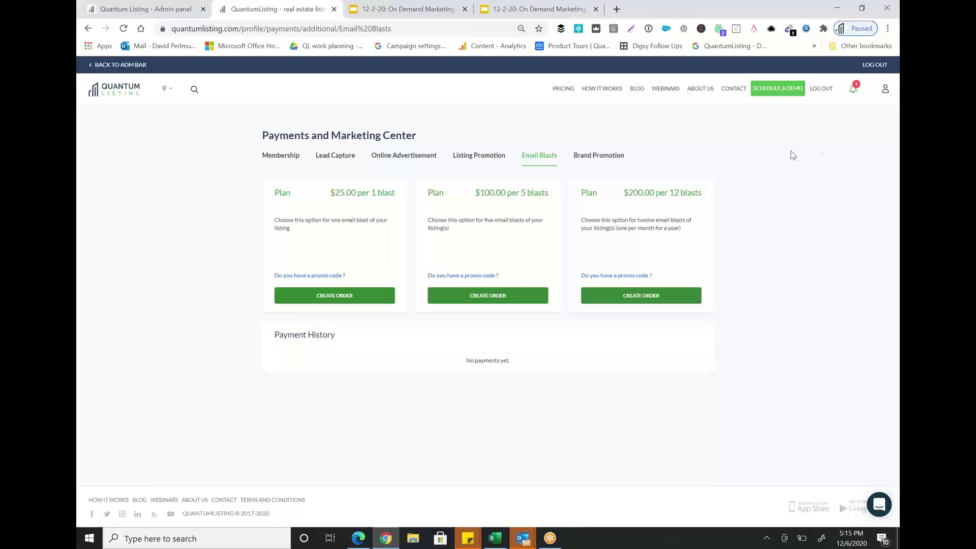
Reopen the Email Blasts plans from the profile: $25.00/1, $100.00/5, $200.00/12 blasts.
left_click(888, 95)
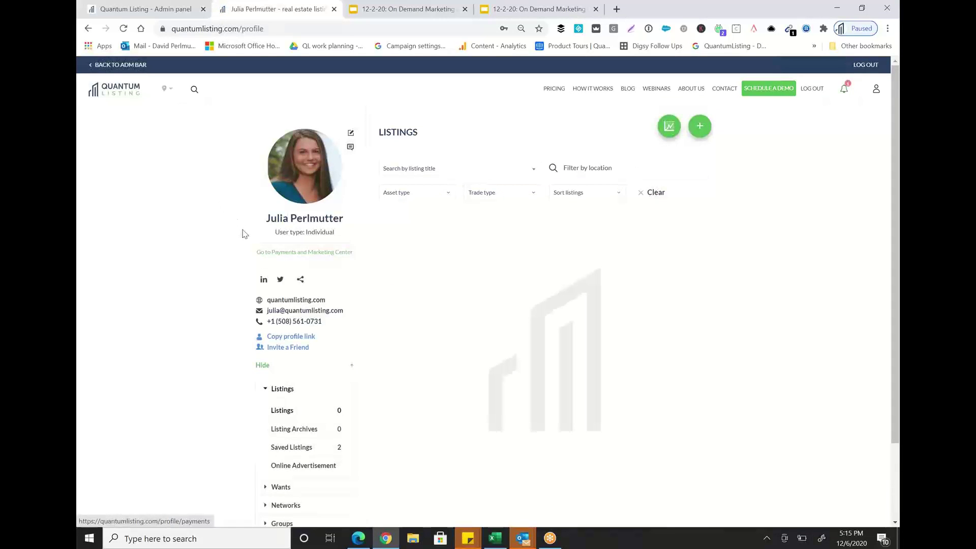
left_click(291, 253)
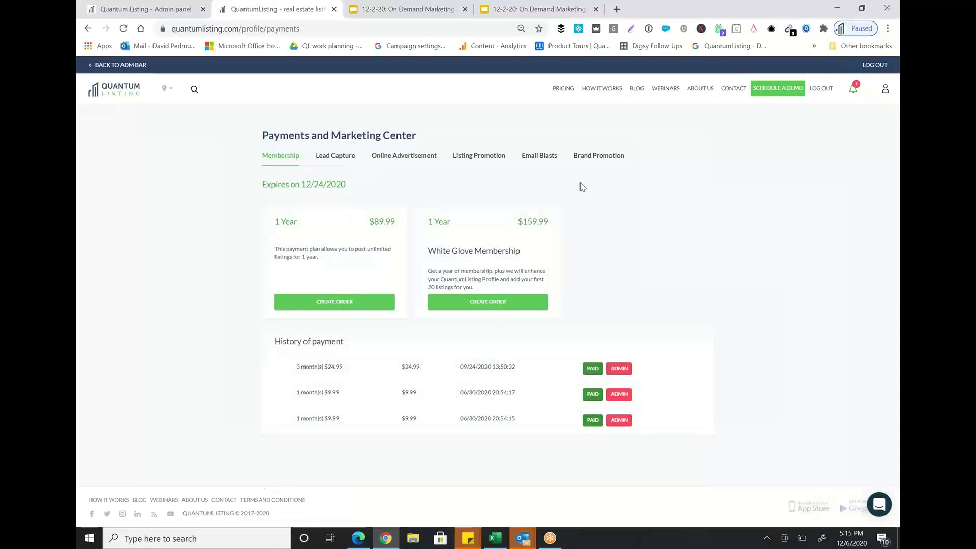
left_click(539, 156)
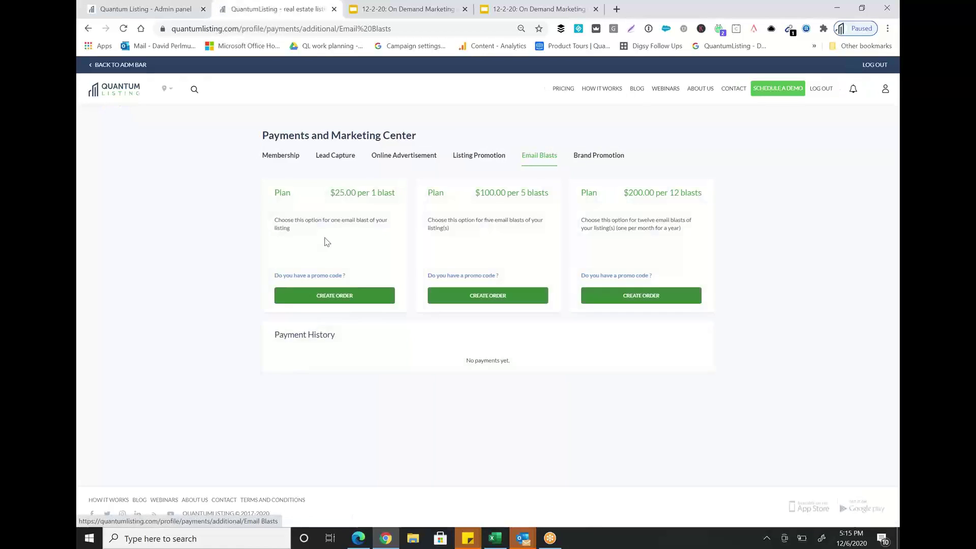
right_click(324, 304)
Create an order for the $25.00 single-blast plan and browse listing title suggestions without choosing one.
left_click(324, 303)
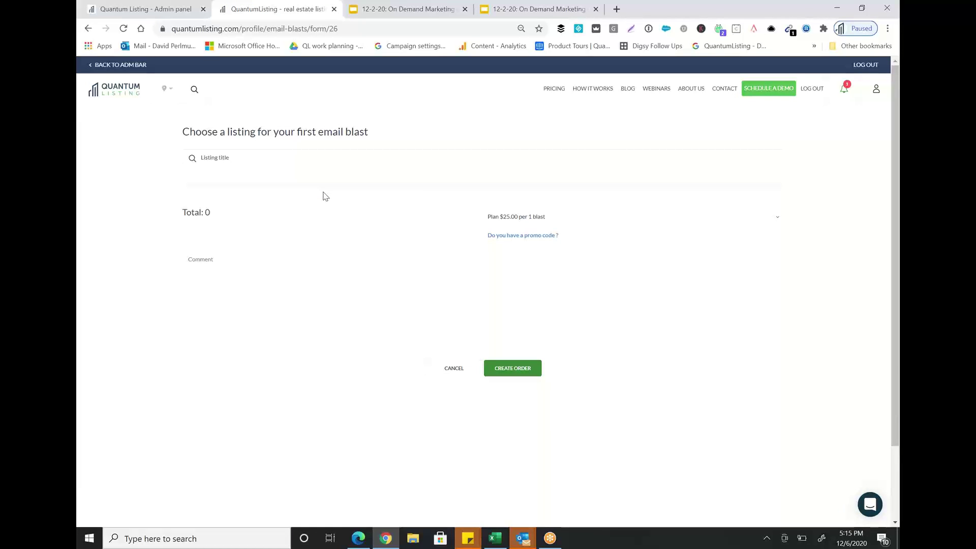
left_click(321, 163)
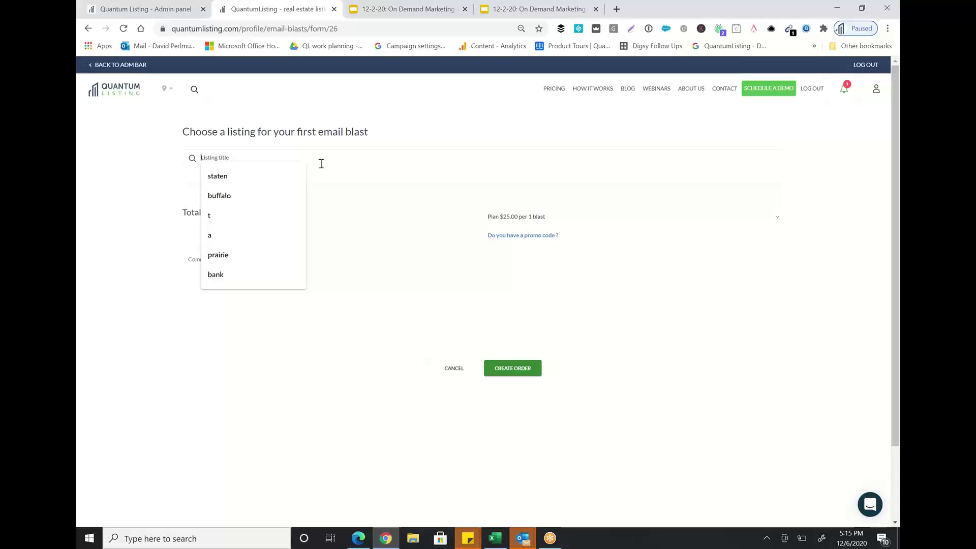
right_click(321, 164)
left_click(380, 124)
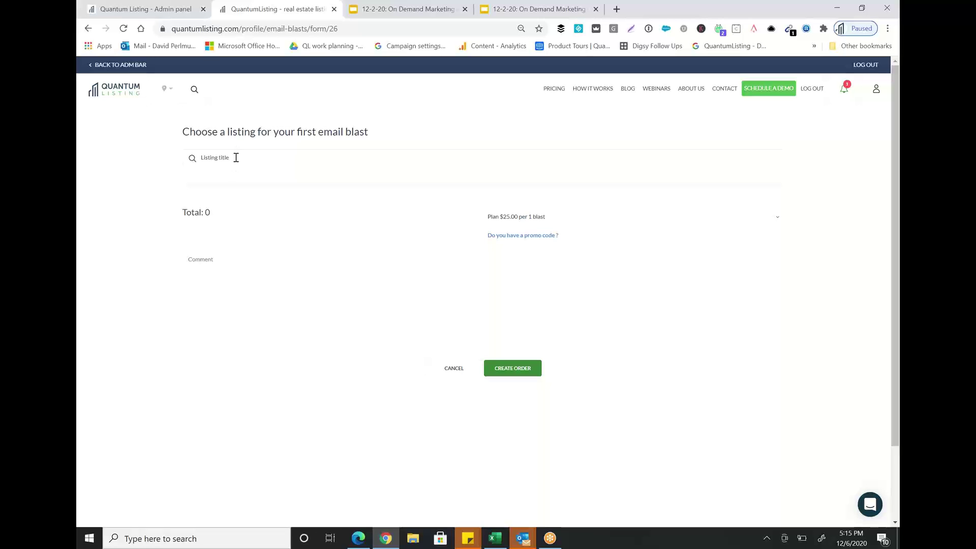
left_click(236, 158)
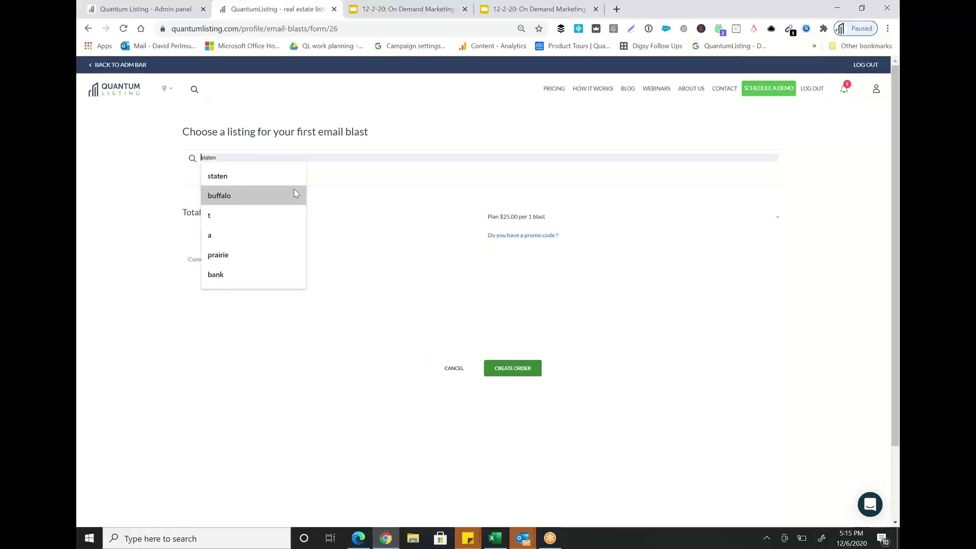
left_click(666, 366)
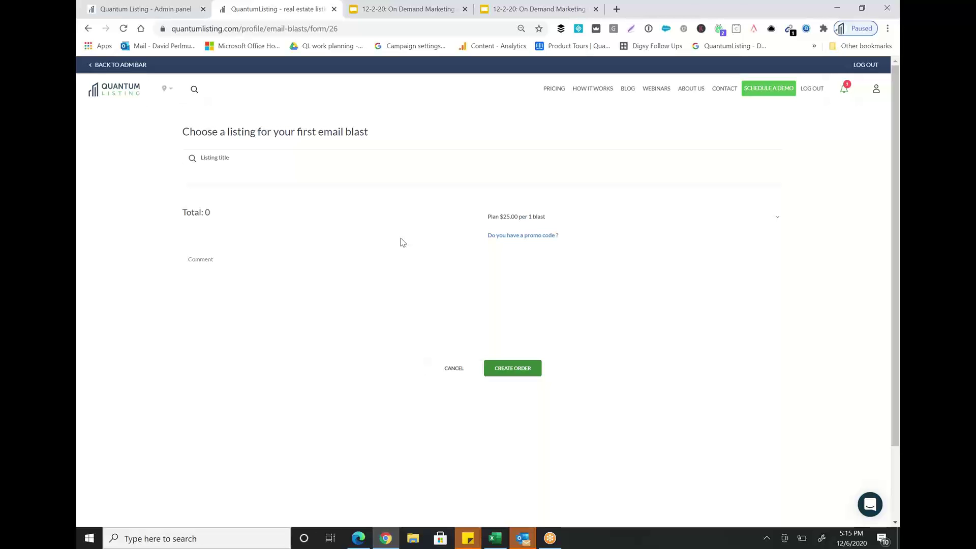
Select slide 17, 'Support & Contact Info', in the On Demand Marketing Center deck and present it full screen.
left_click(769, 91)
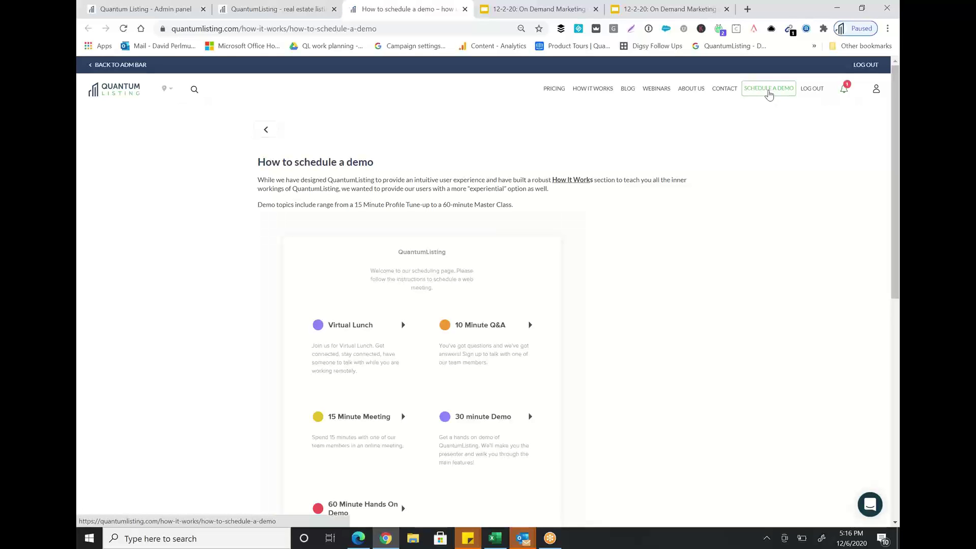
left_click(539, 8)
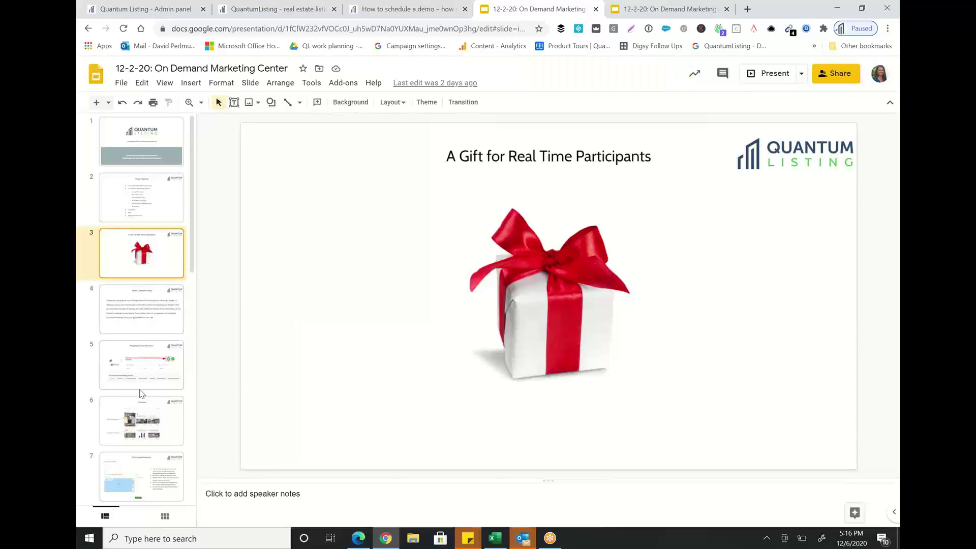
scroll(141, 393, "down", 3)
scroll(141, 393, "down", 7)
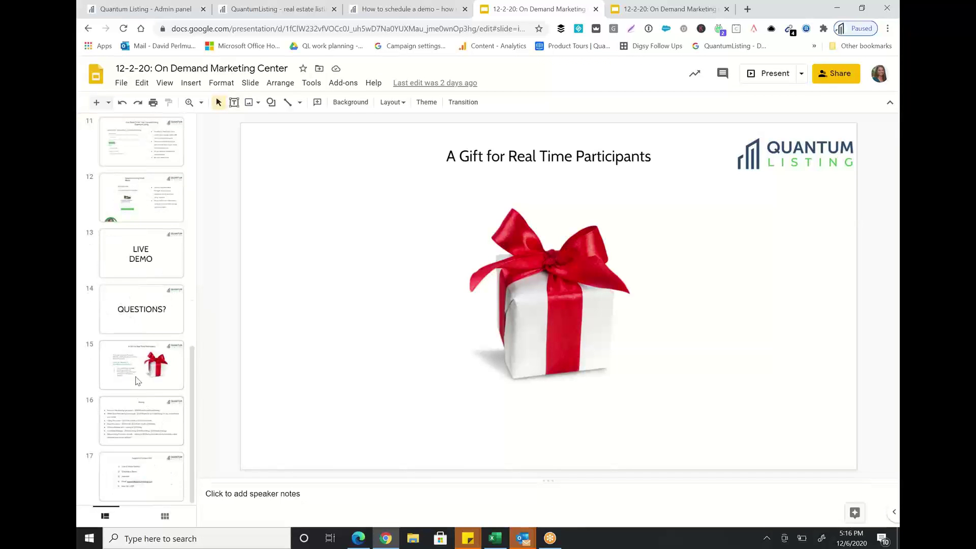
left_click(134, 382)
left_click(134, 468)
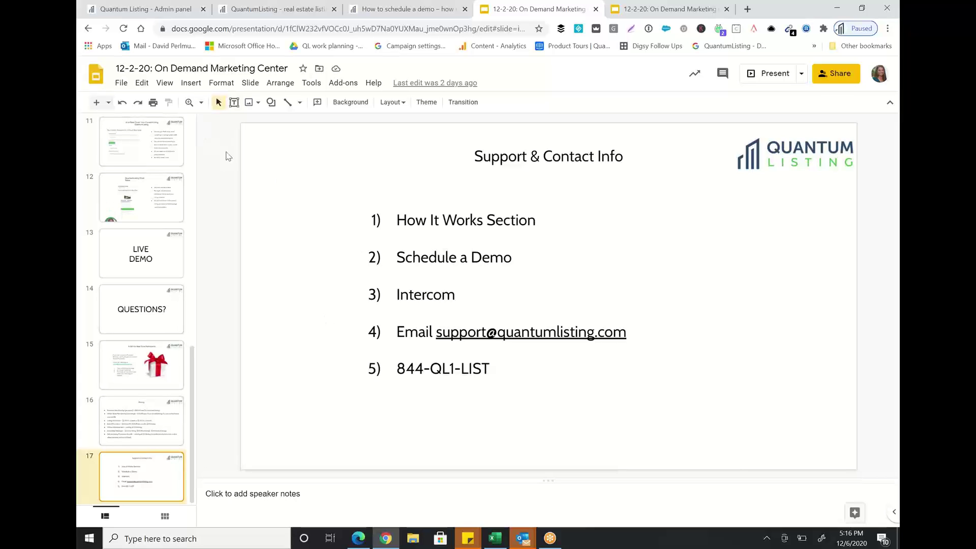
left_click(170, 86)
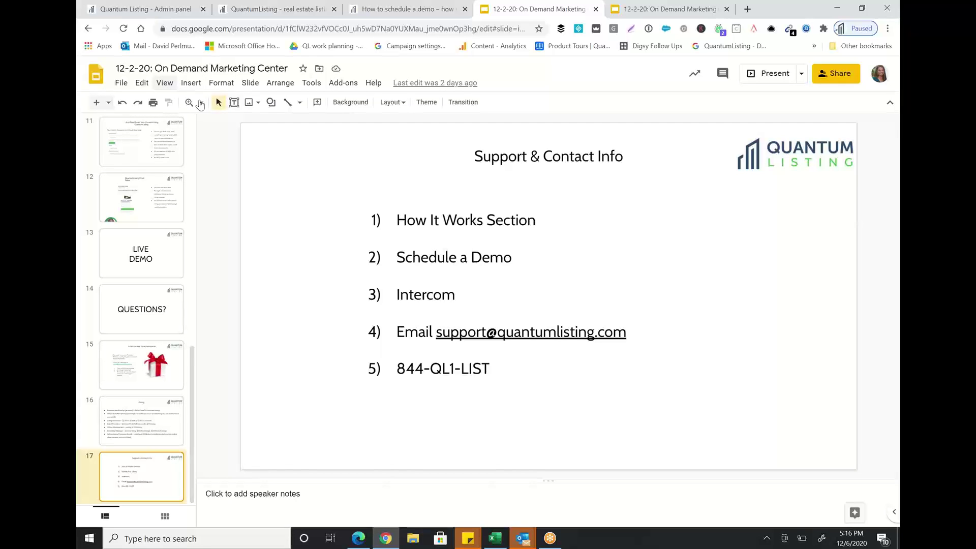
left_click(202, 103)
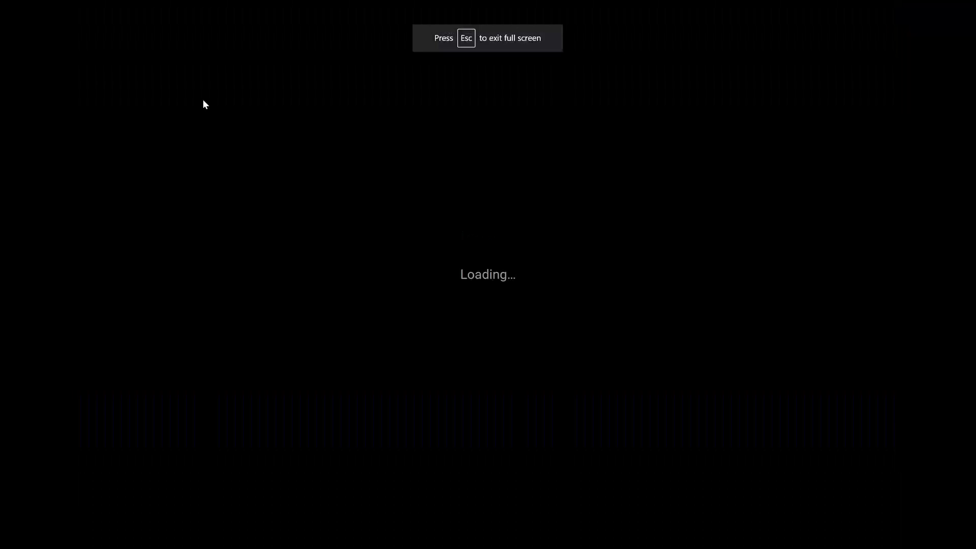